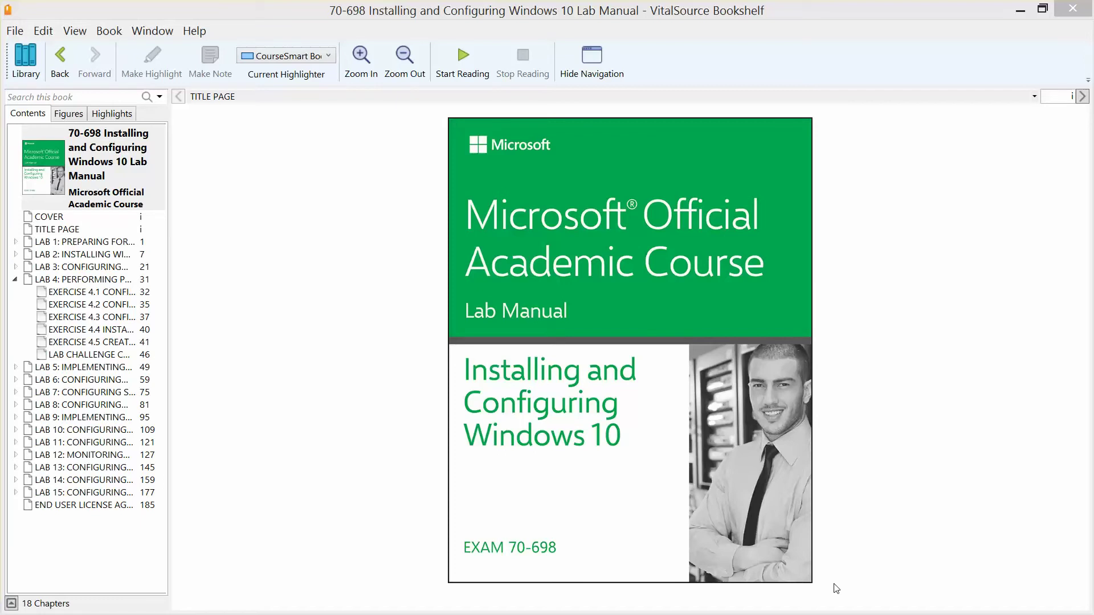
Step: Open the lab manual at Lab 4, Exercise 4.4 Installing Hyper-V on page 40
key("super+c")
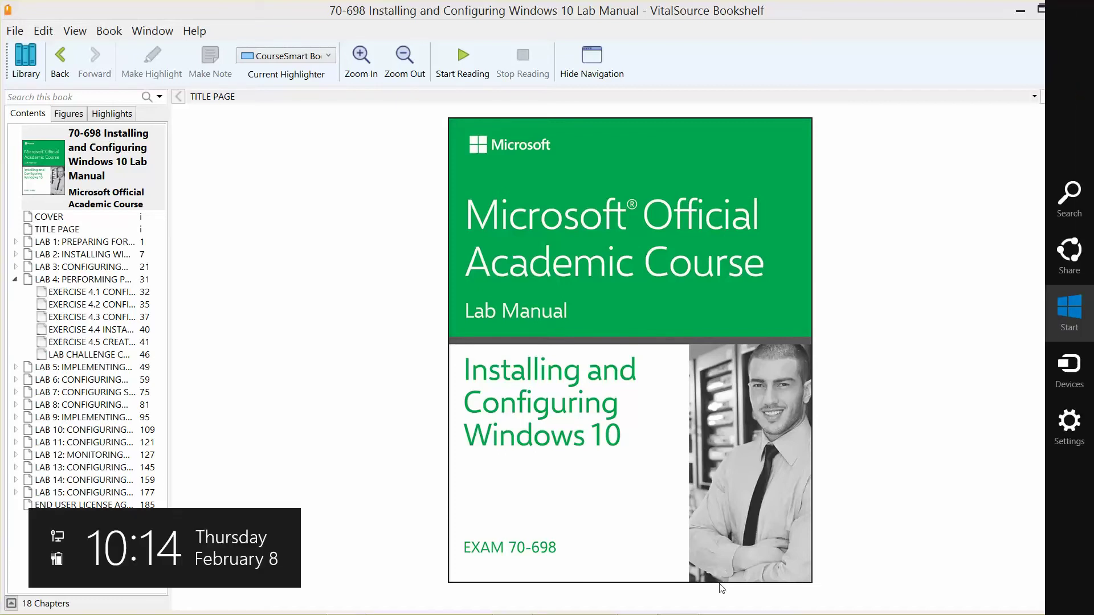
key("Escape")
left_click(99, 284)
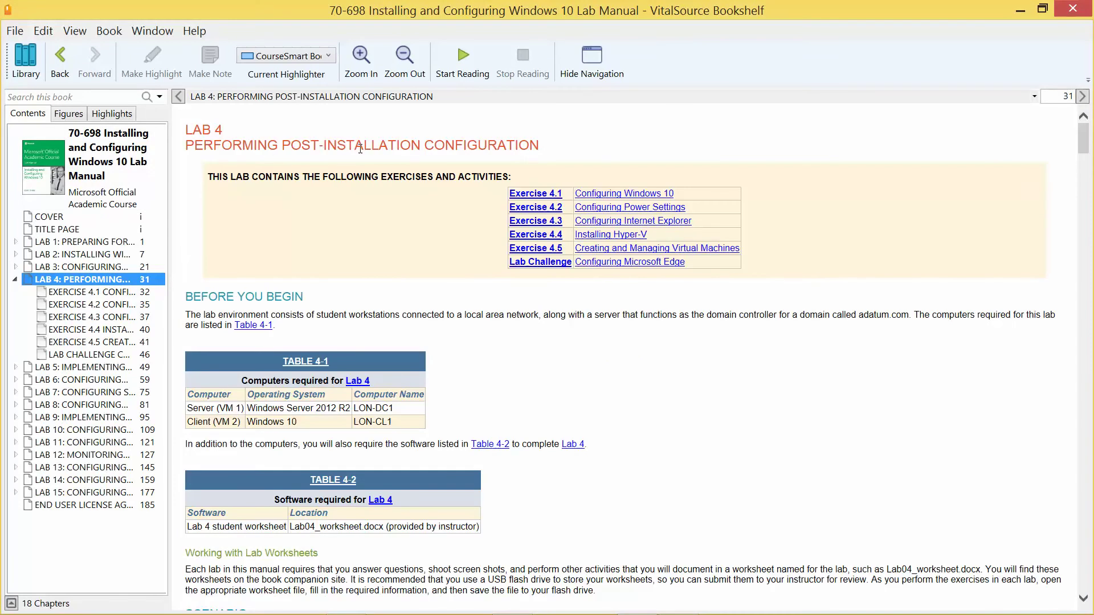
left_click(103, 332)
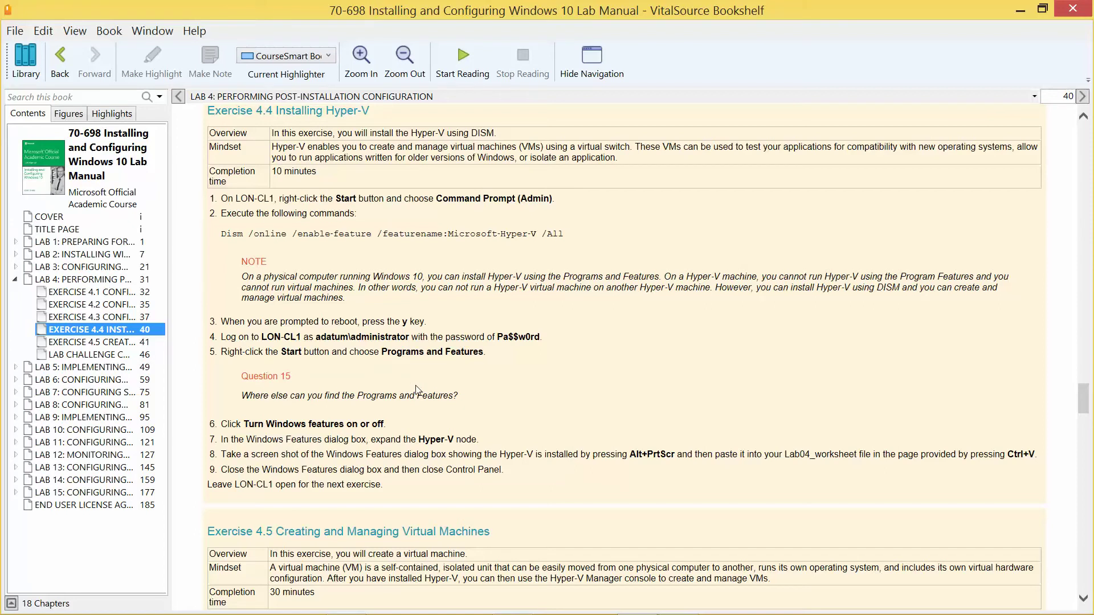
Step: Minimise the lab manual and mail windows, then connect to the LON-CL1 virtual machine
key("alt+Tab")
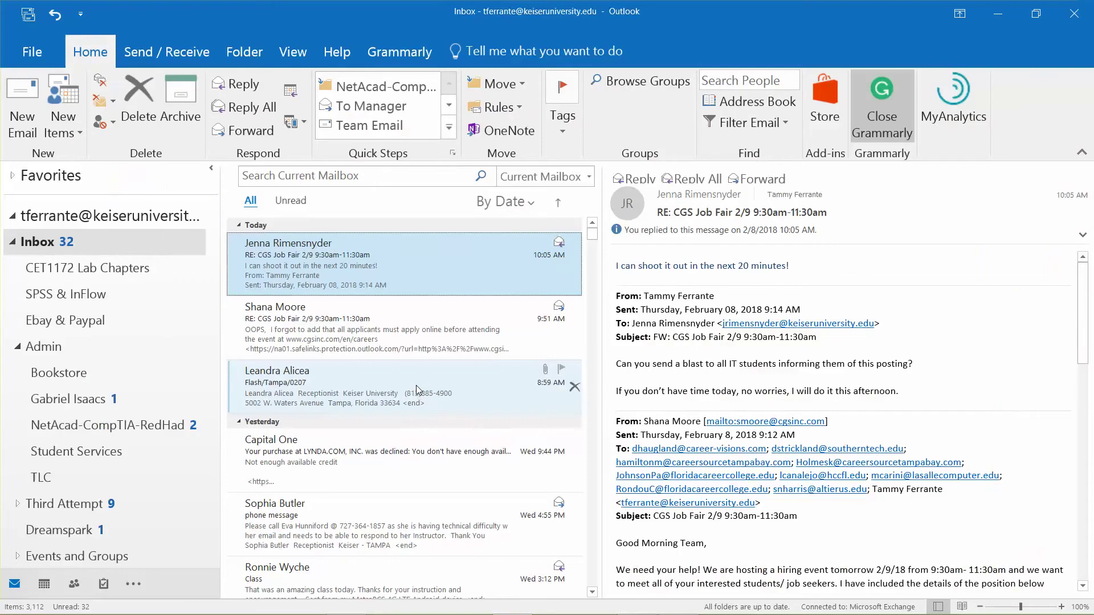
key("alt+Tab")
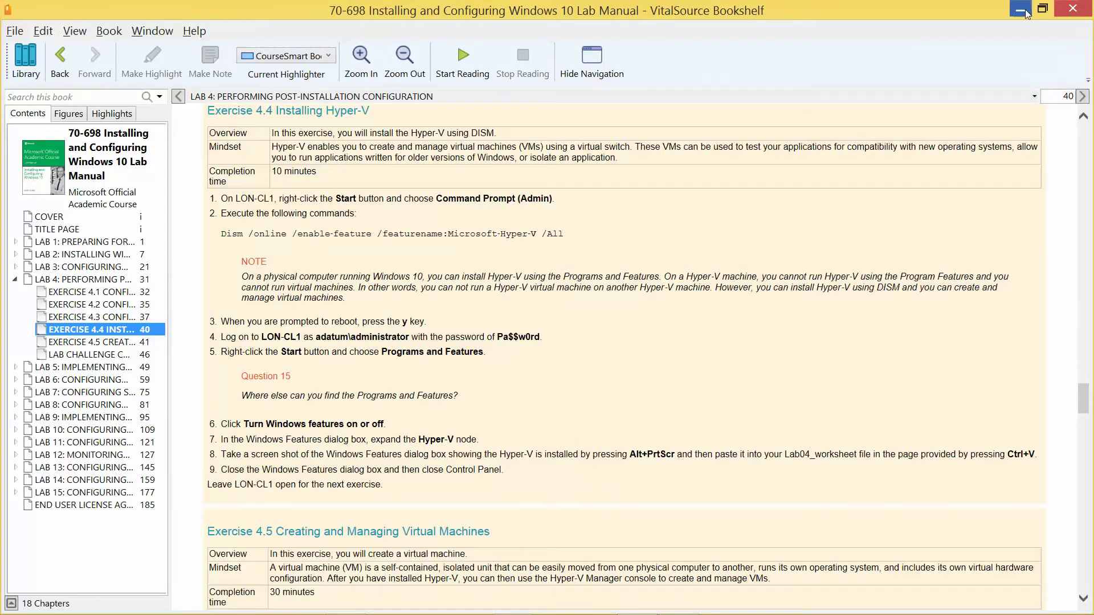
left_click(1020, 11)
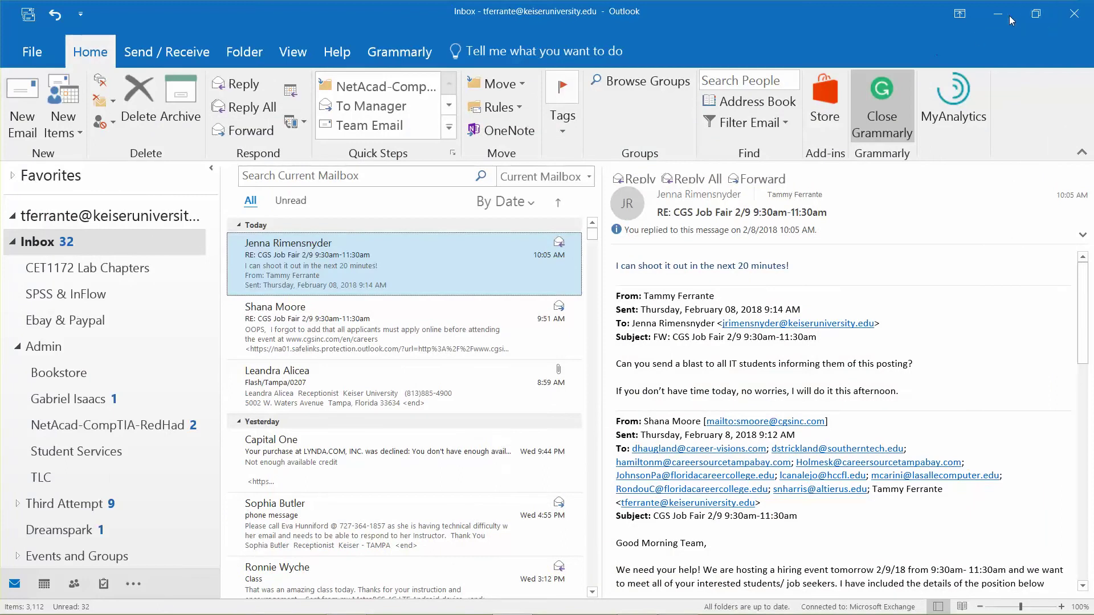
left_click(1010, 16)
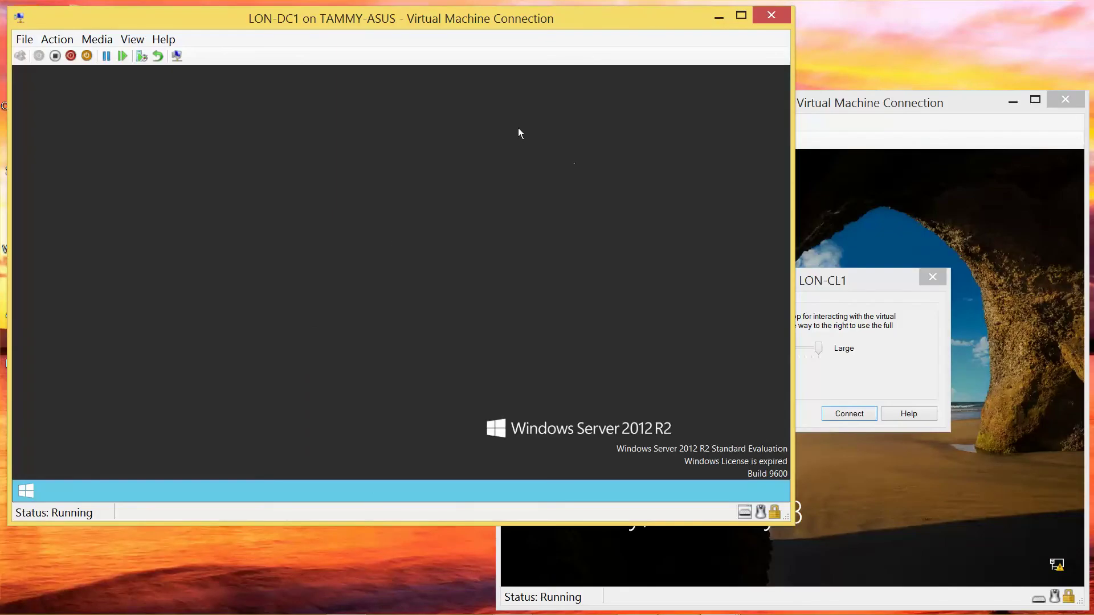
left_click(859, 290)
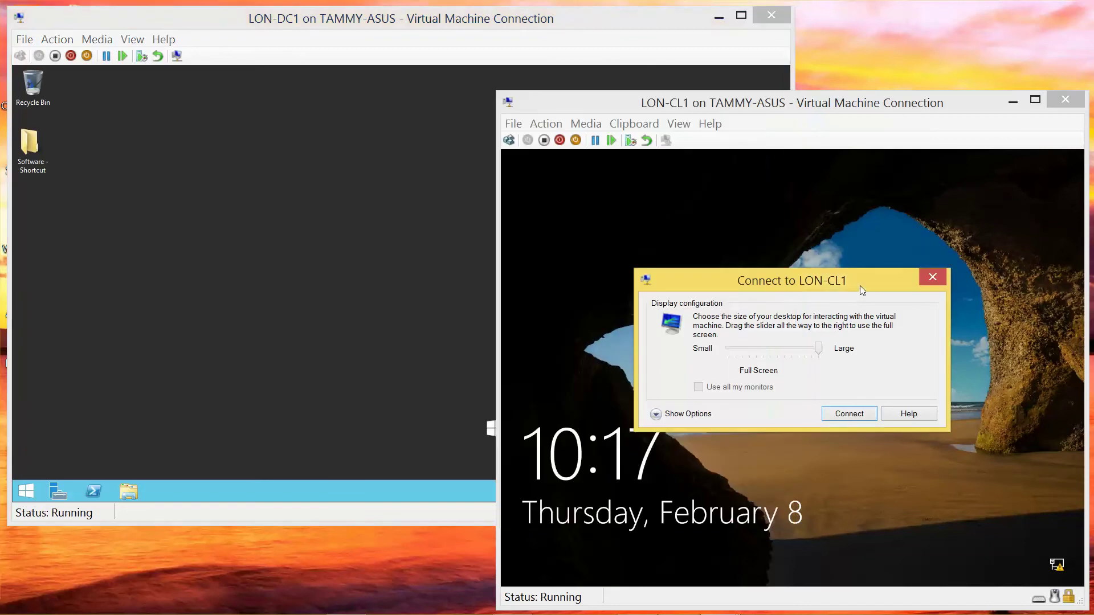
left_click(861, 415)
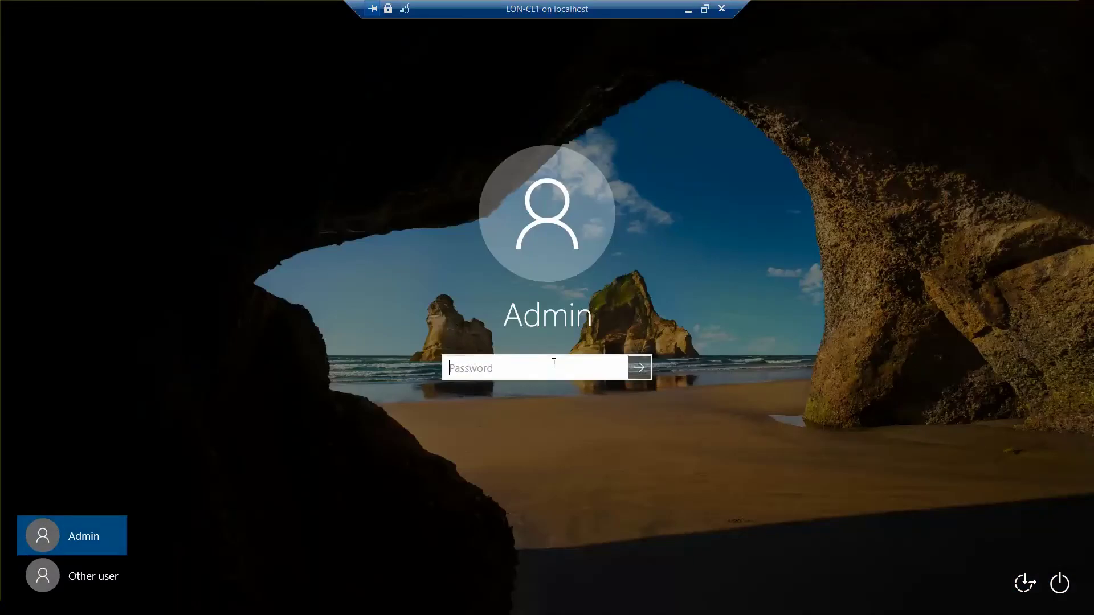
Step: Sign in to LON-CL1 as Other user with the Adatum domain administrator account and its password
left_click(94, 582)
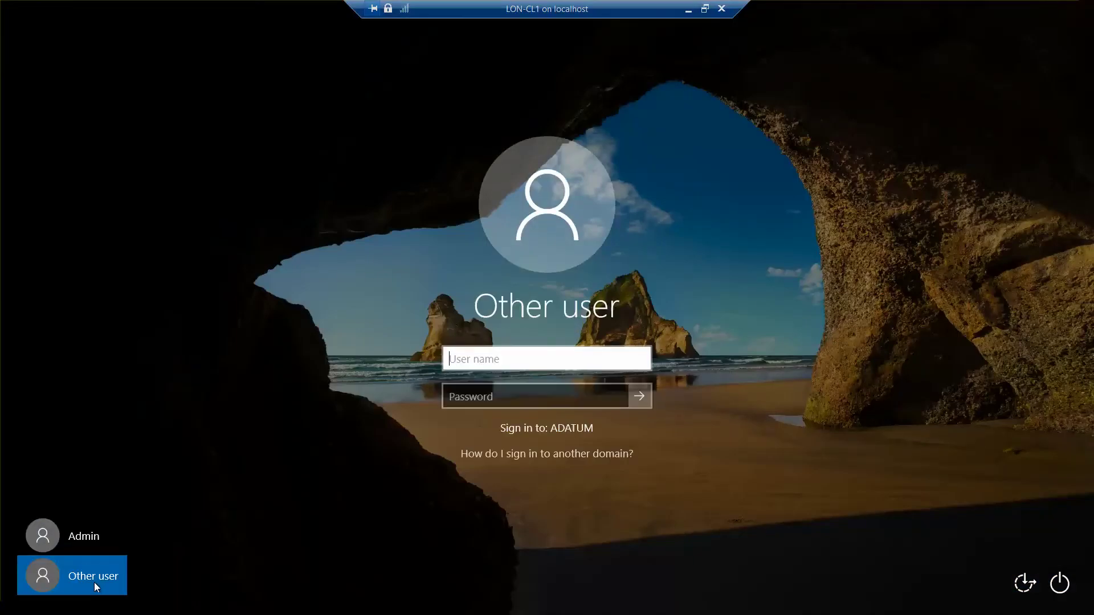
type("adatum")
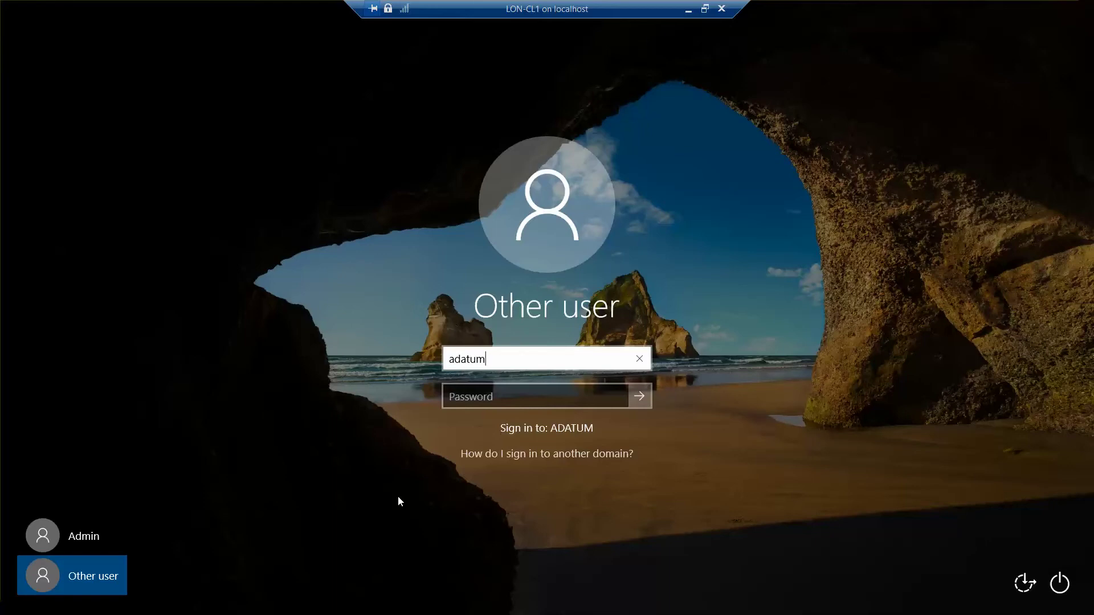
type("\\admin")
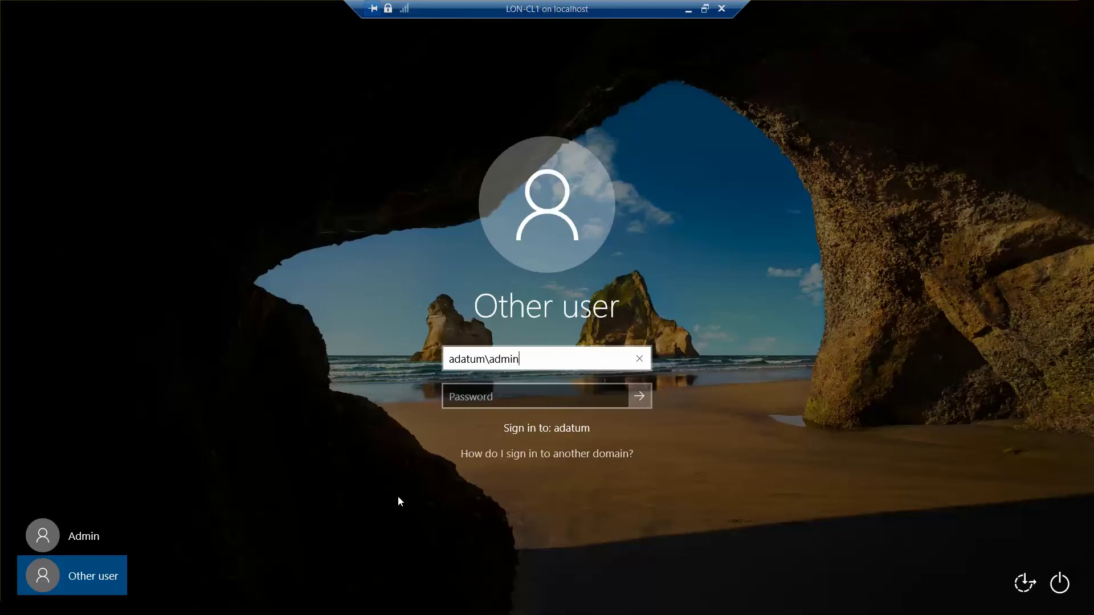
type("istrator")
key("Tab")
type("•a55w.rd")
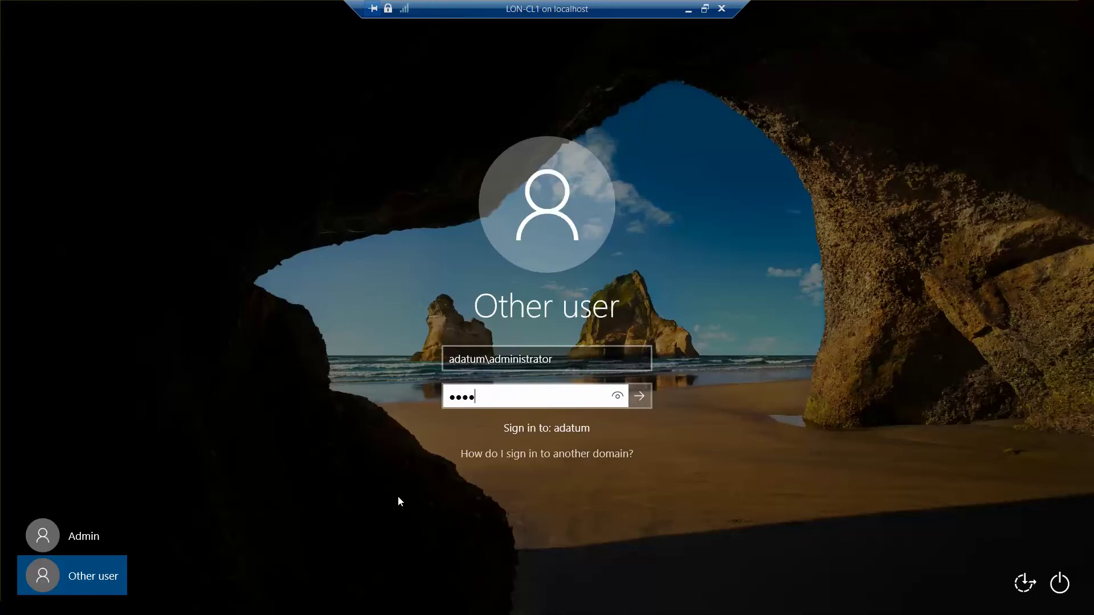
key("Return")
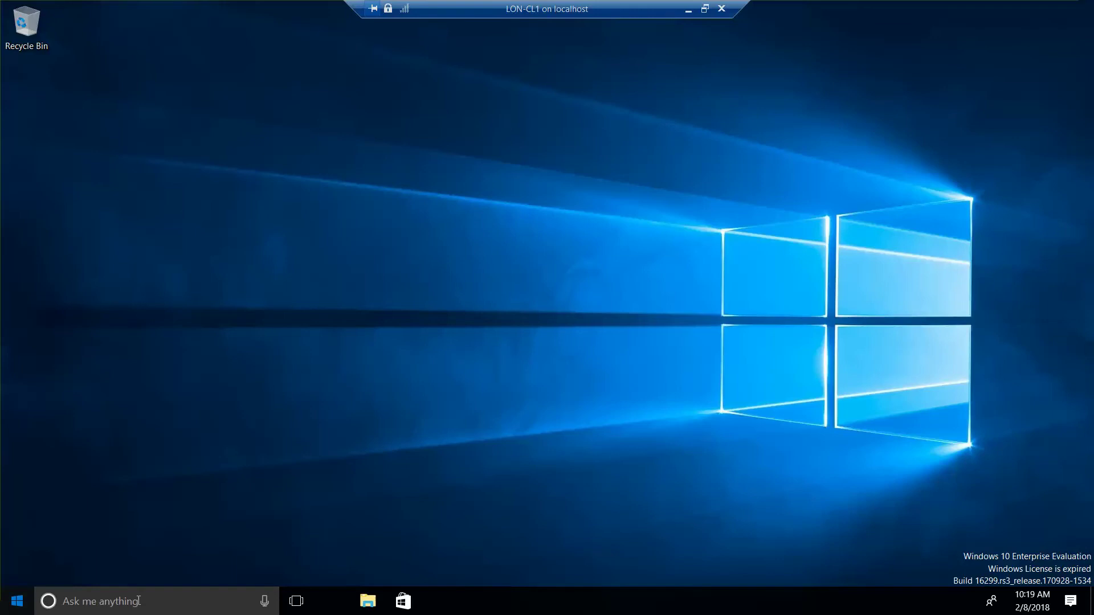
Step: Open Windows Search from the Start button's power-user menu
key("super")
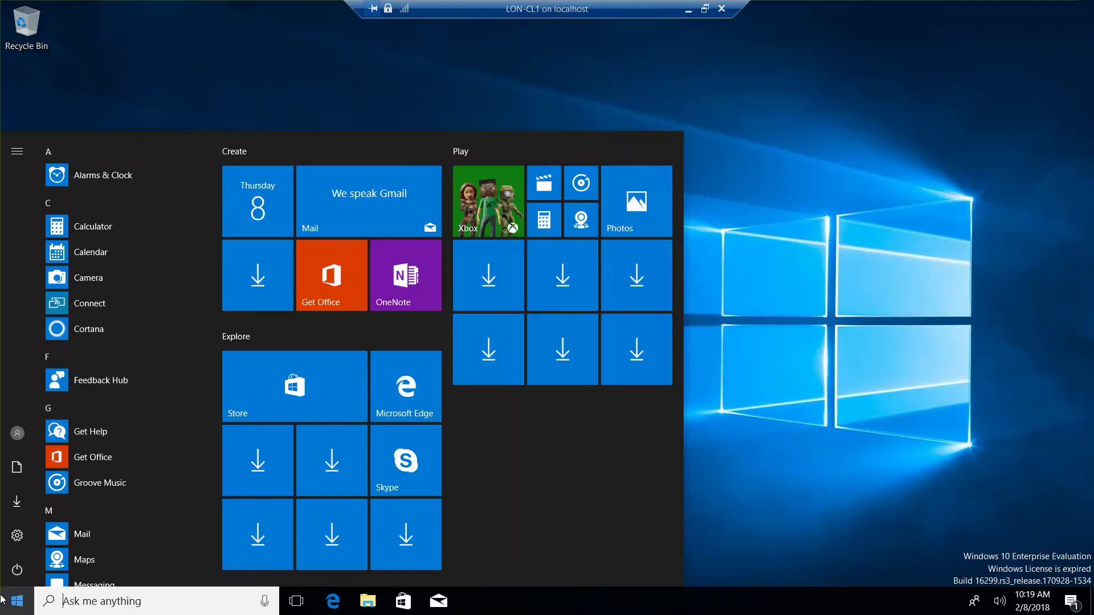
right_click(15, 601)
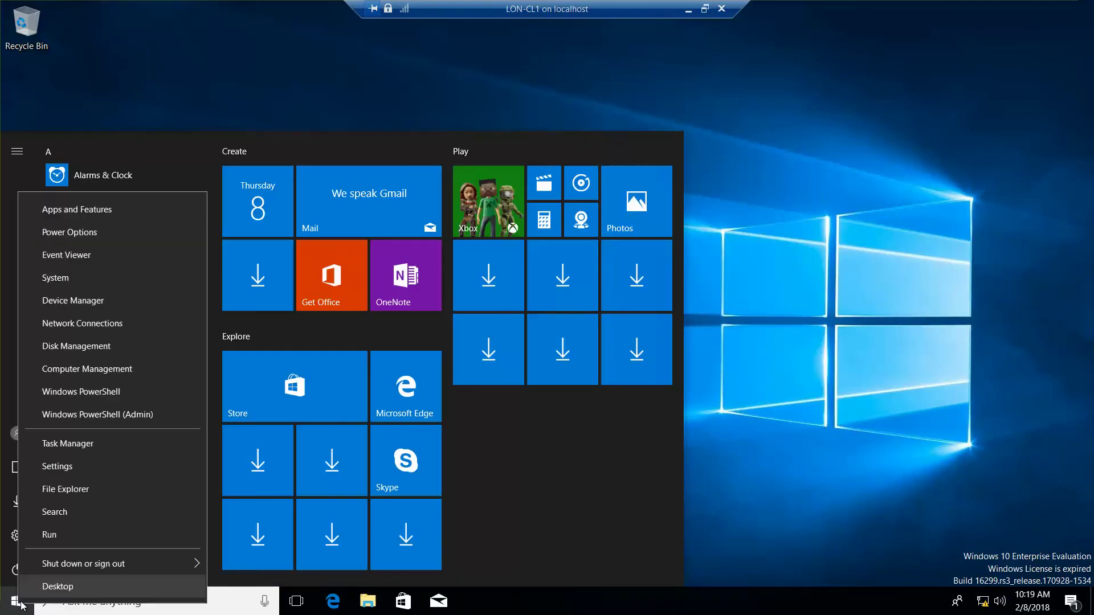
left_click(200, 118)
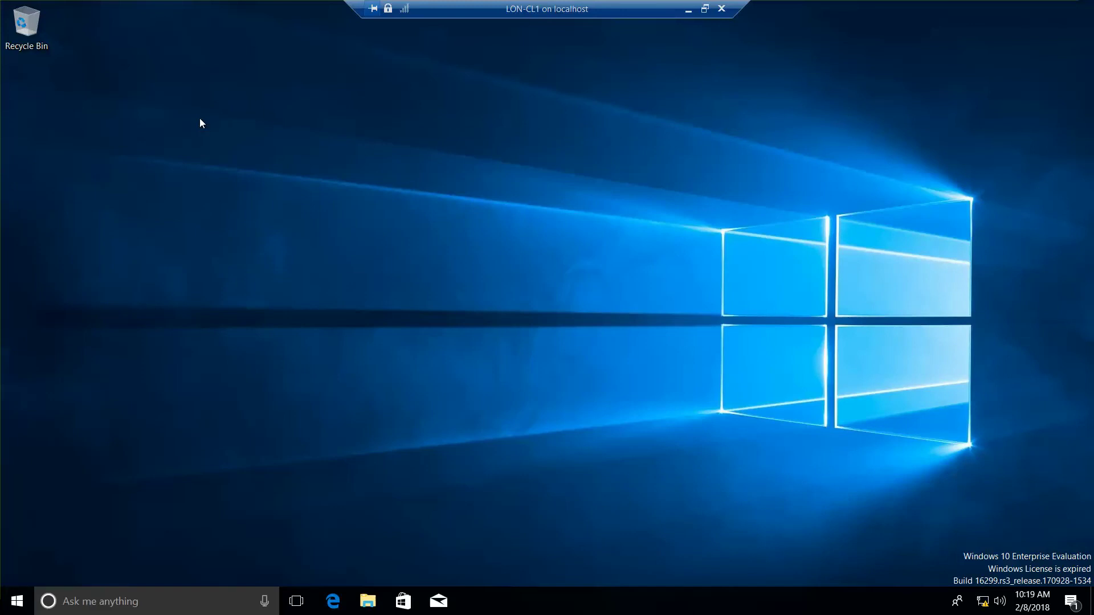
right_click(17, 599)
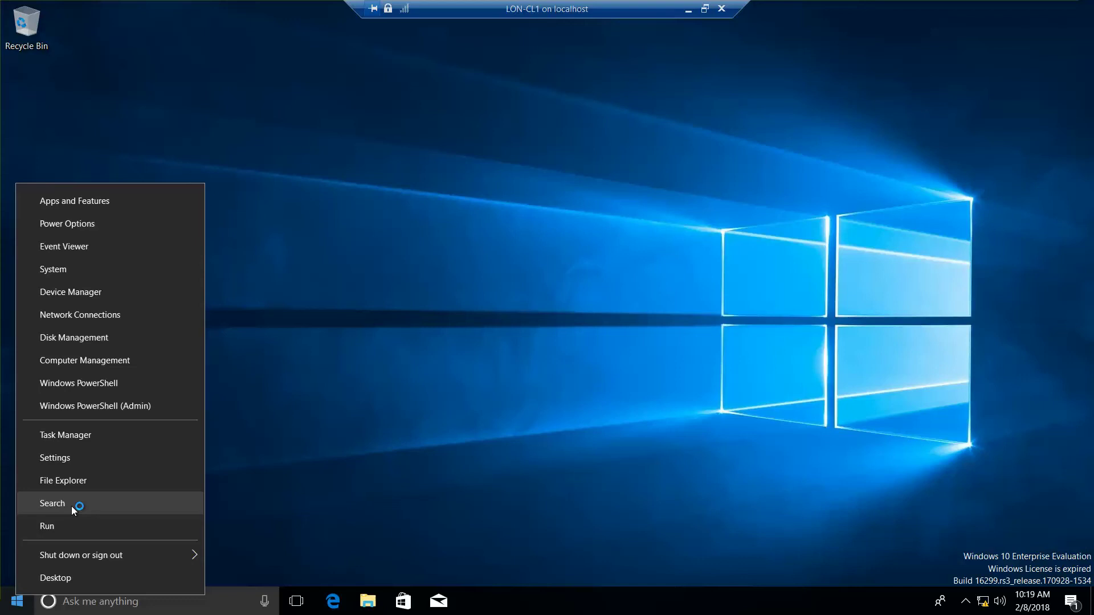
left_click(53, 503)
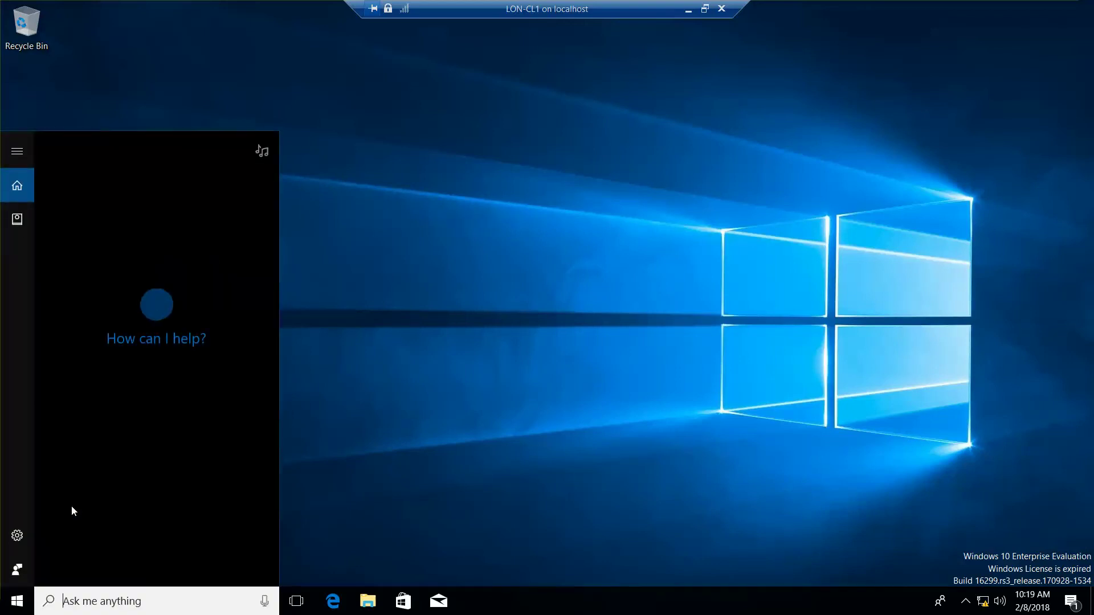
Step: Search for cmd and run Command Prompt as administrator
type("cmd")
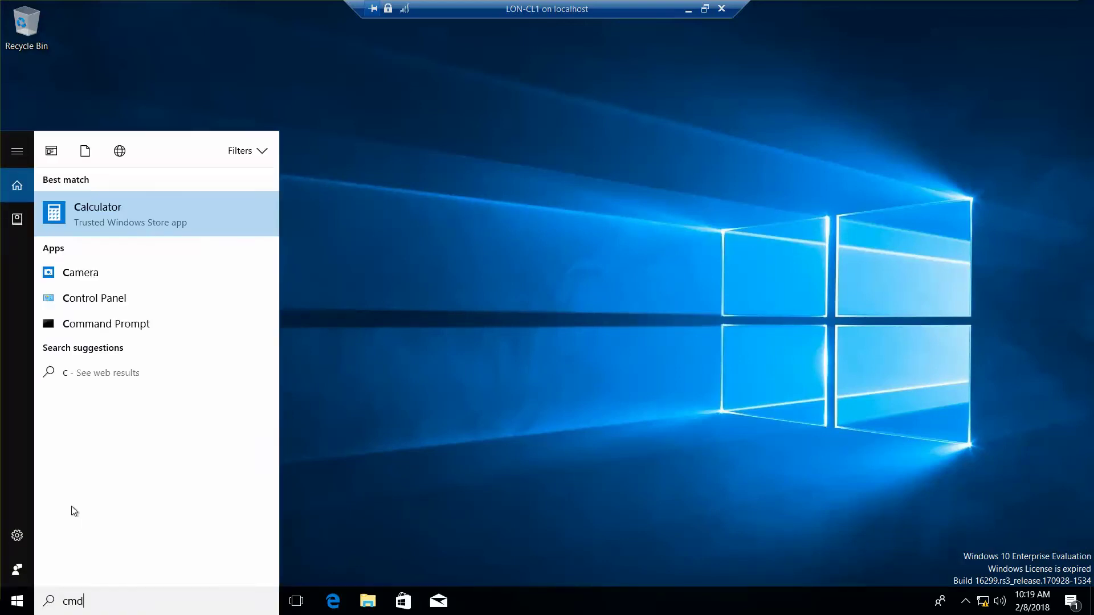
key("BackSpace")
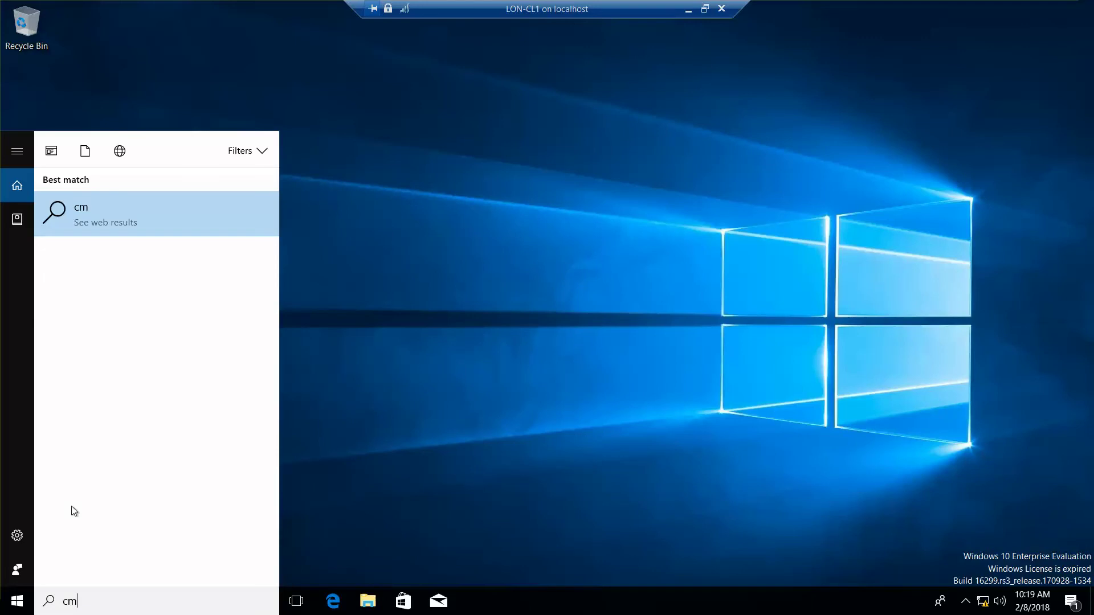
key("BackSpace")
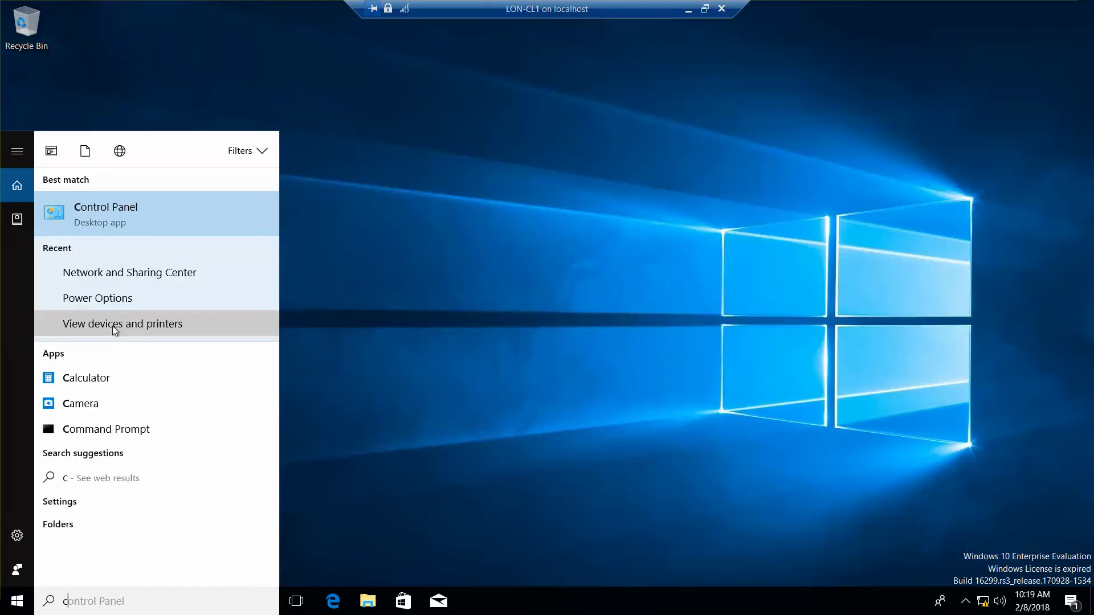
right_click(118, 429)
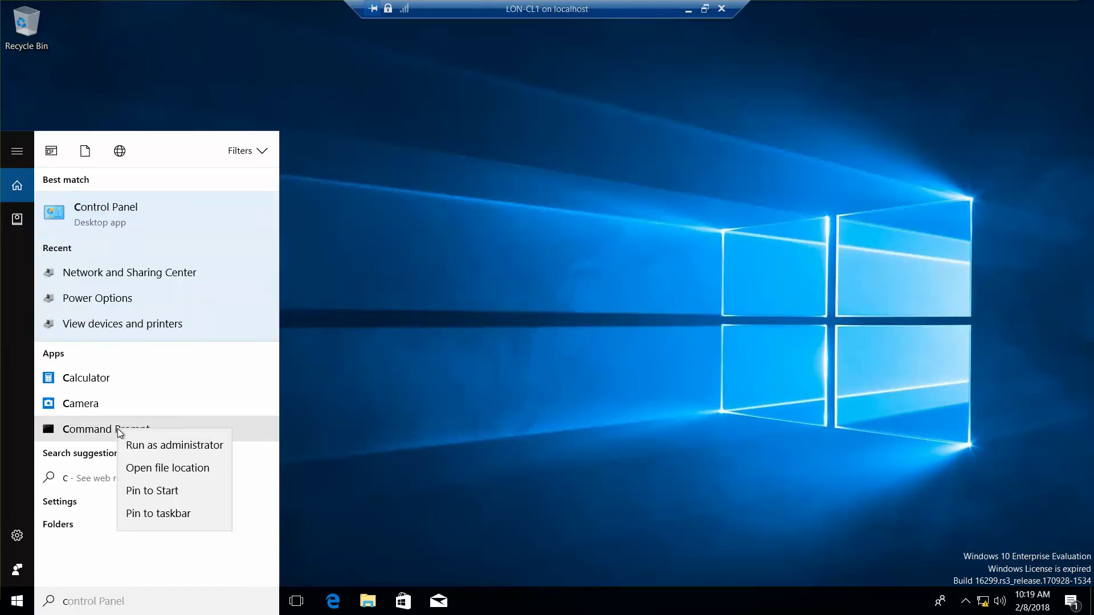
left_click(165, 446)
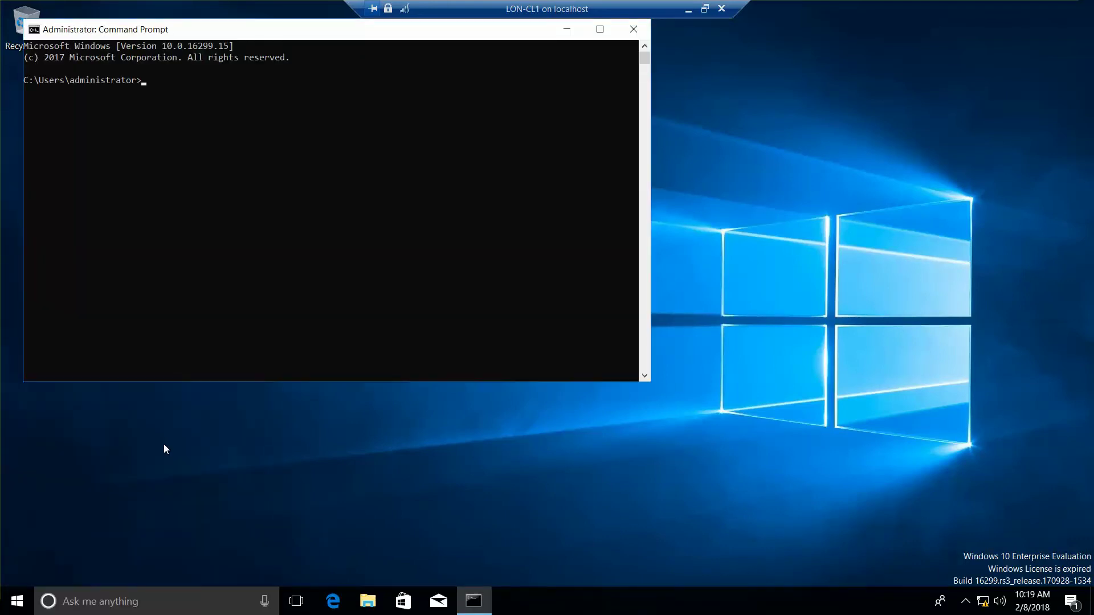
Step: Set the Command Prompt font to Consolas size 28 and move the window to the screen top
right_click(194, 24)
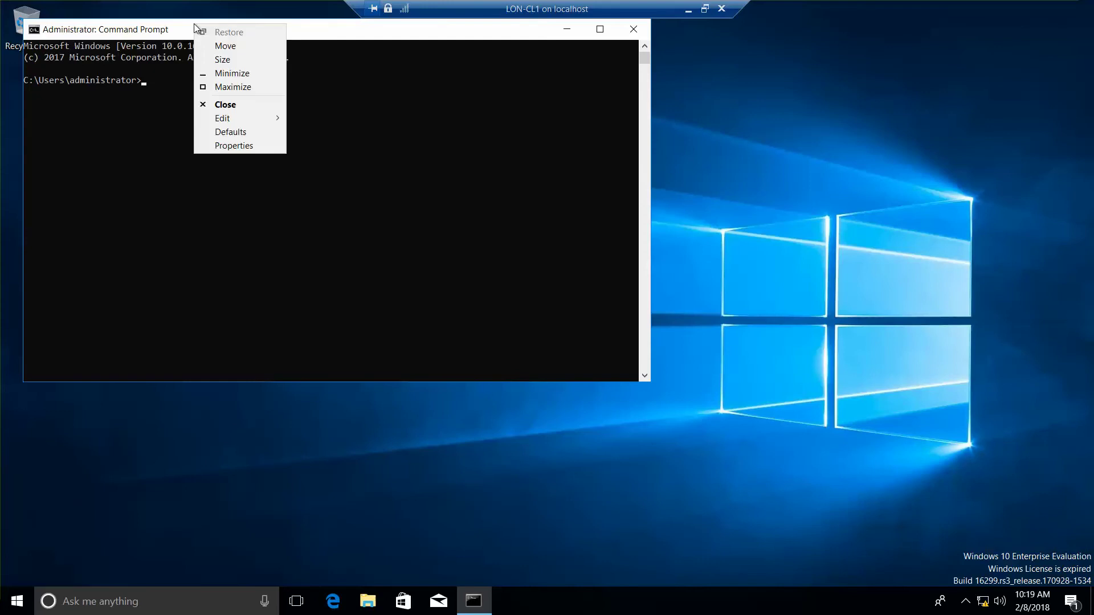
left_click(244, 146)
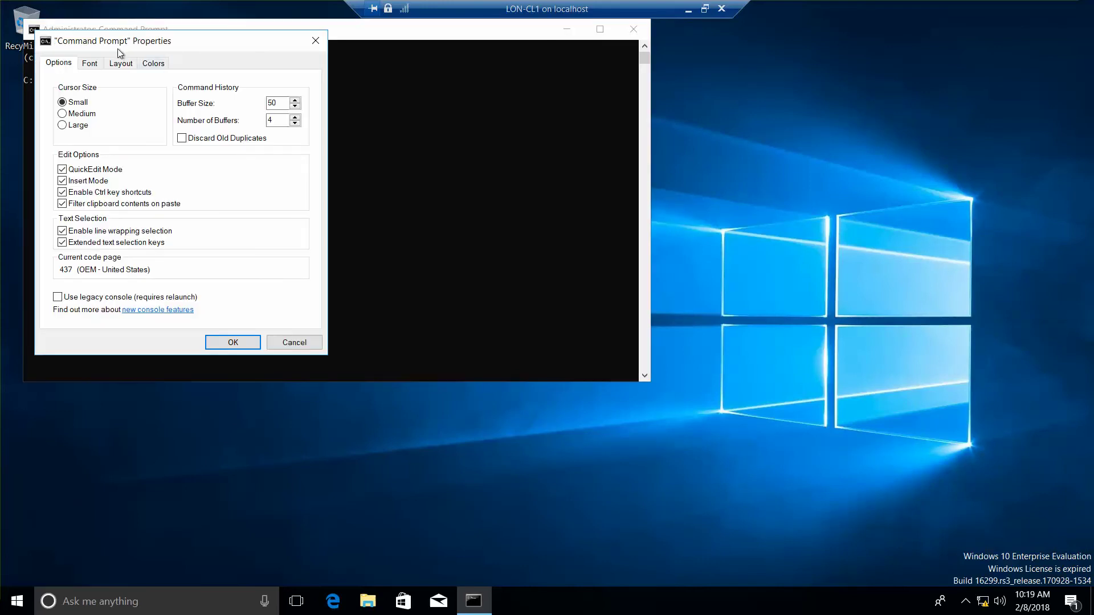
left_click(89, 64)
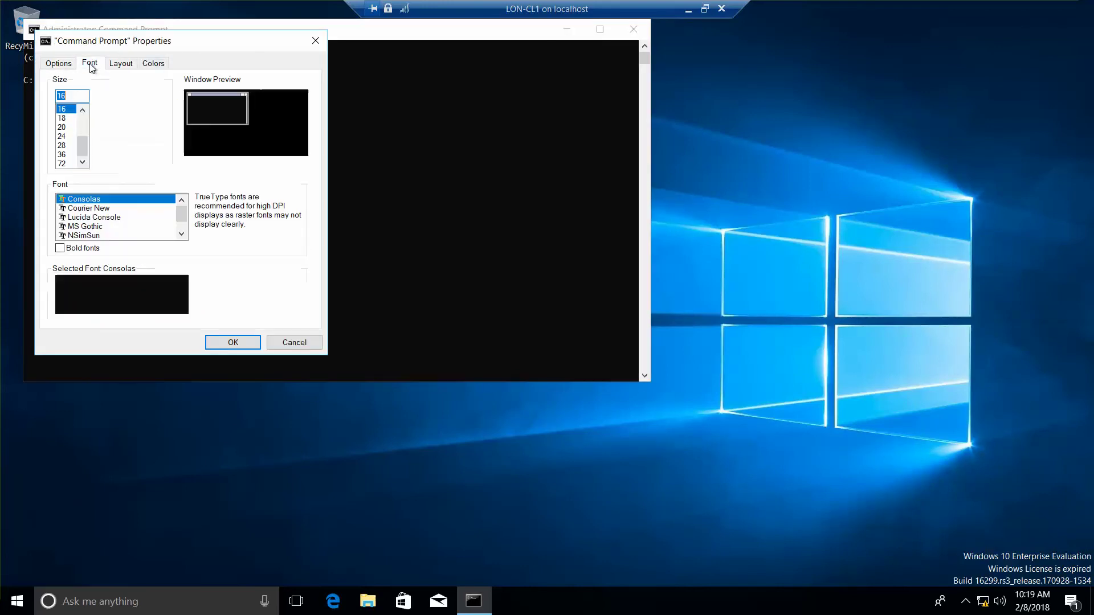
left_click(62, 146)
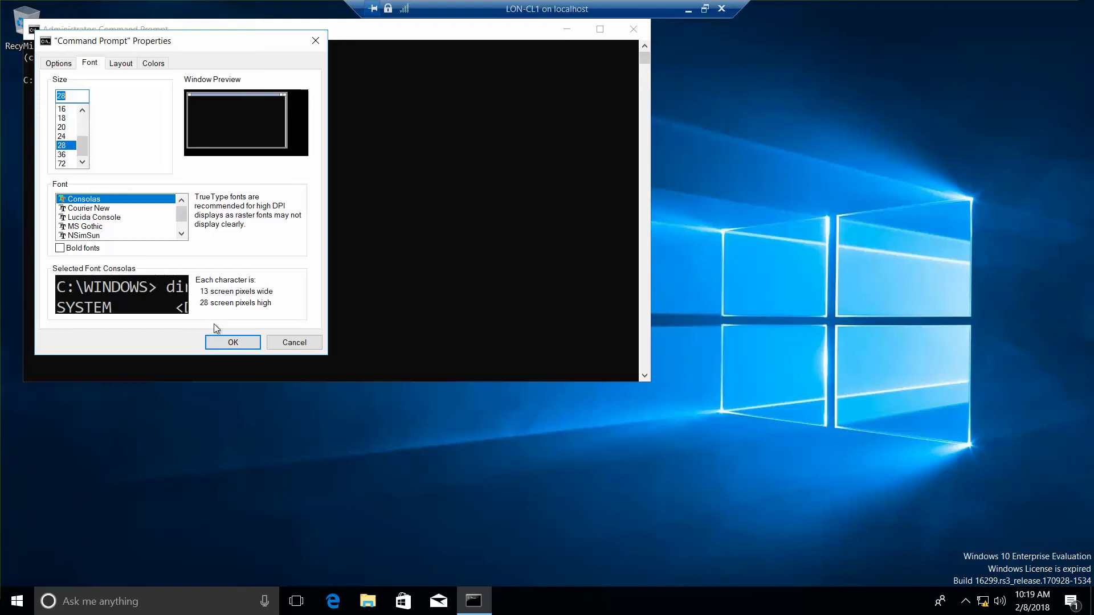
left_click(230, 342)
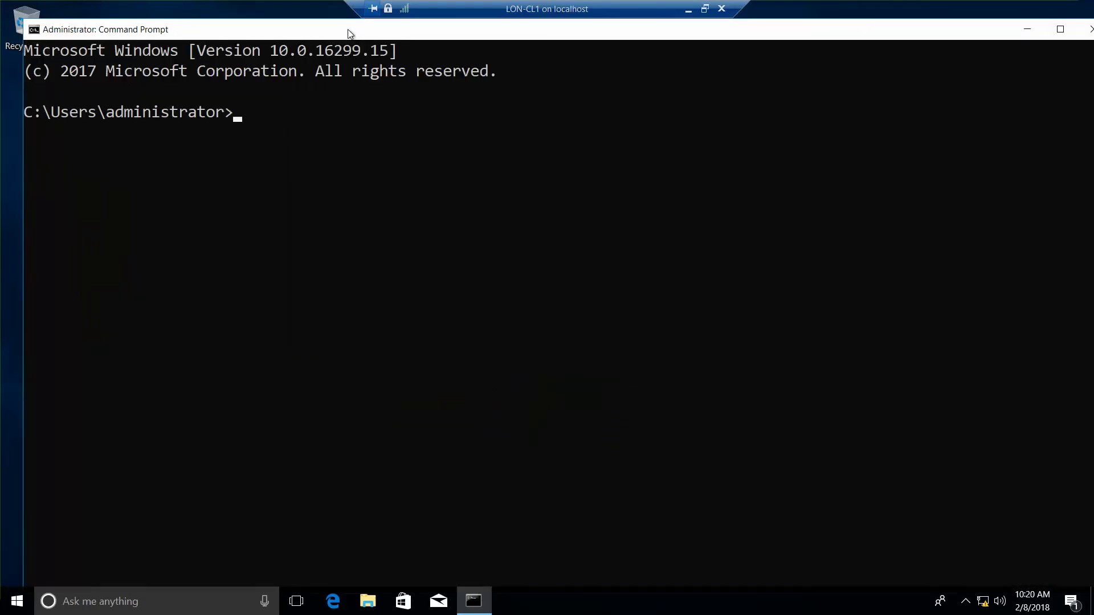
left_click_drag(352, 33, 335, 12)
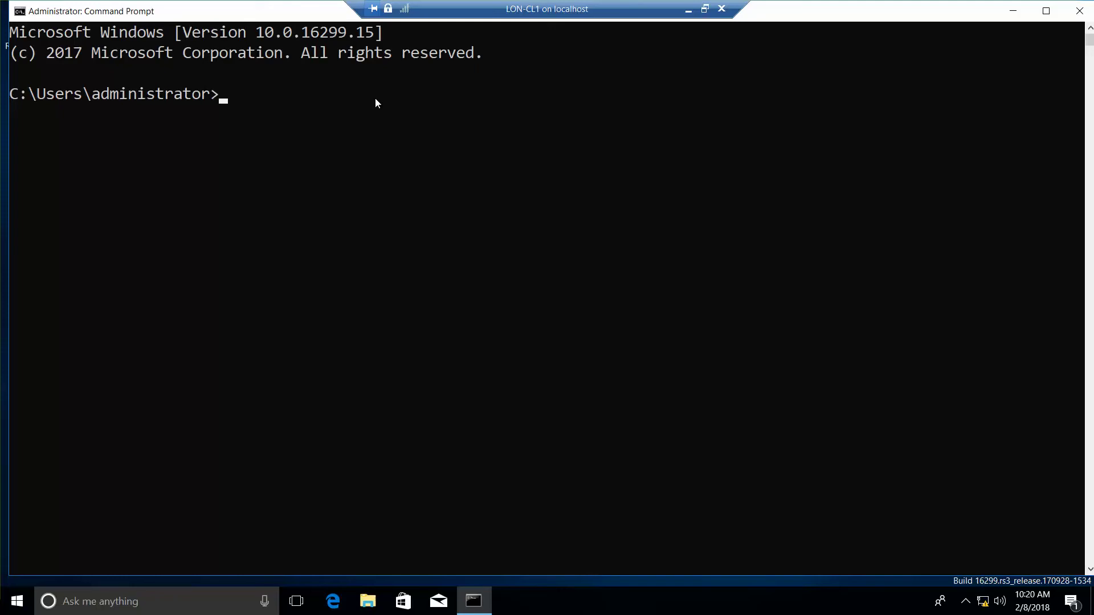
Step: Run dism /online /enable-feature /featurename:Microsoft-Hyper-V /All in the elevated prompt
type("dism /online")
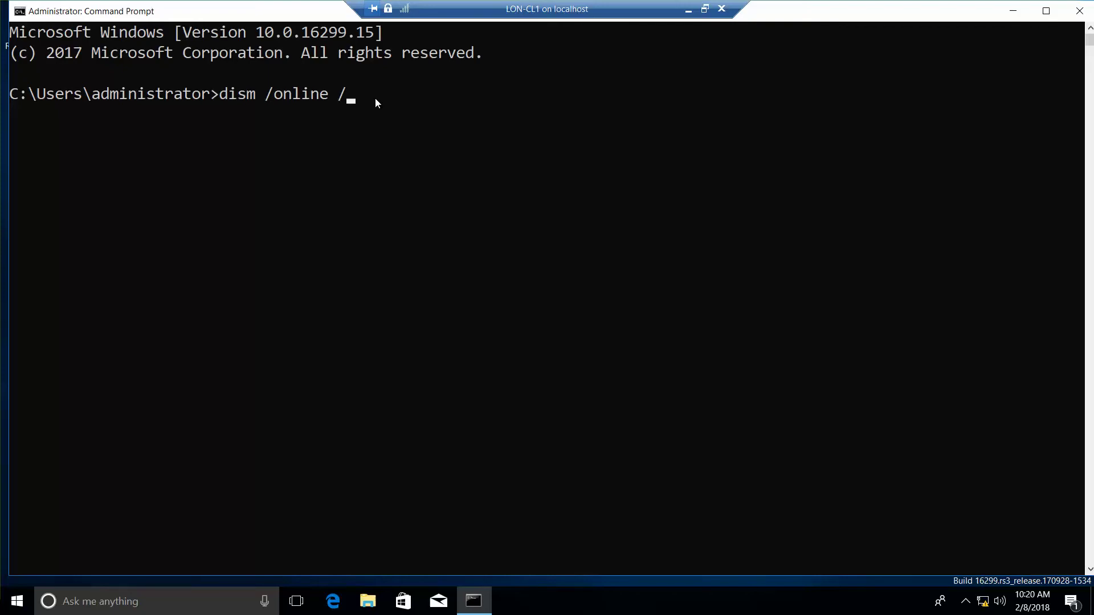
type(" /enable-feature /fea")
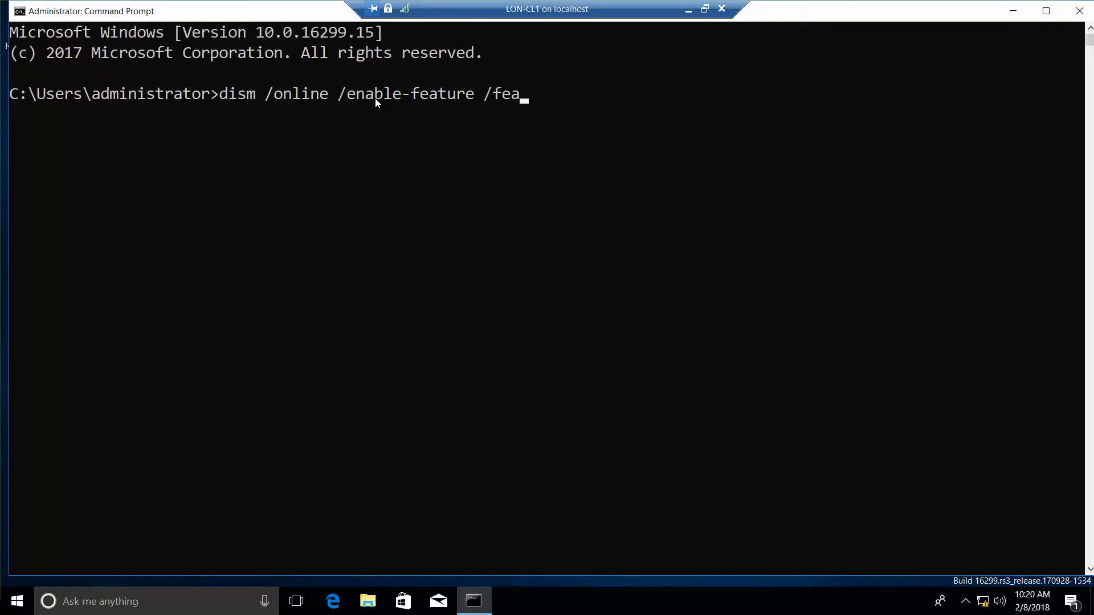
type("turename:Microsoft")
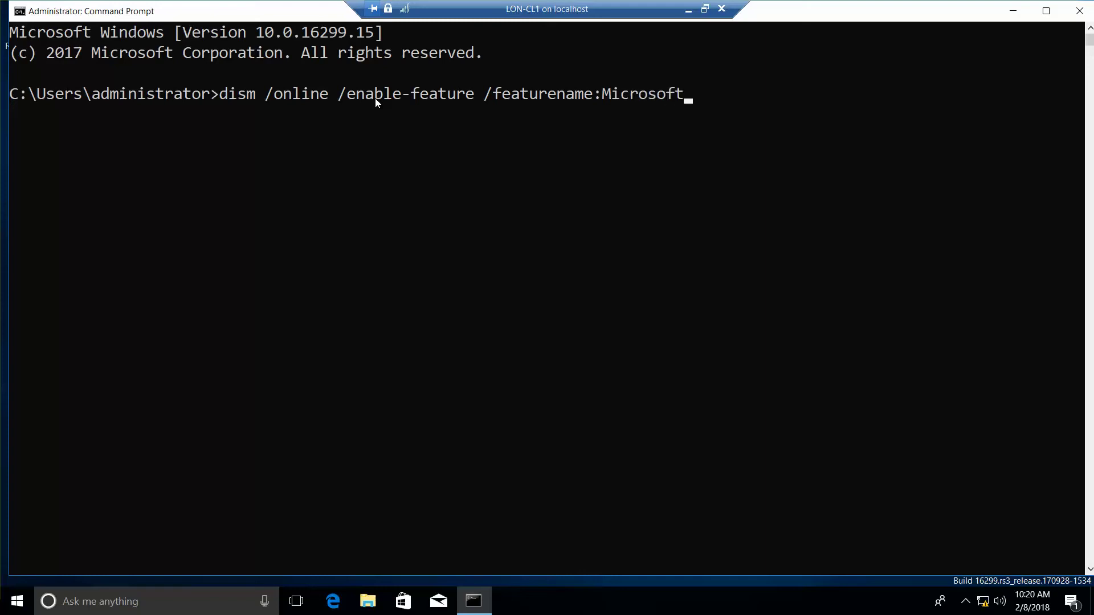
type("-Hyper-V /All")
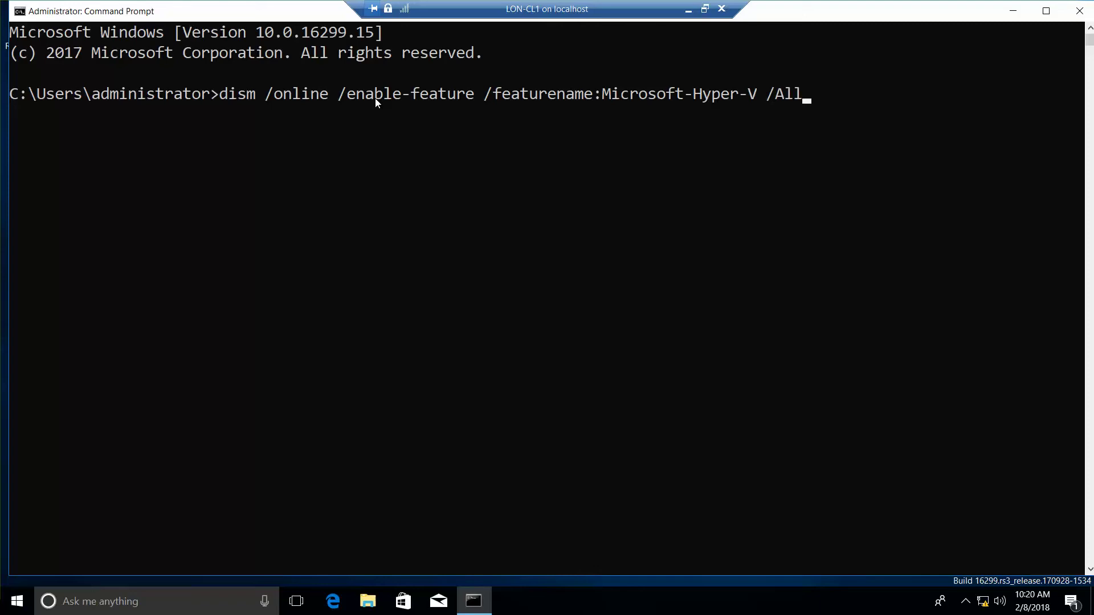
key("Return")
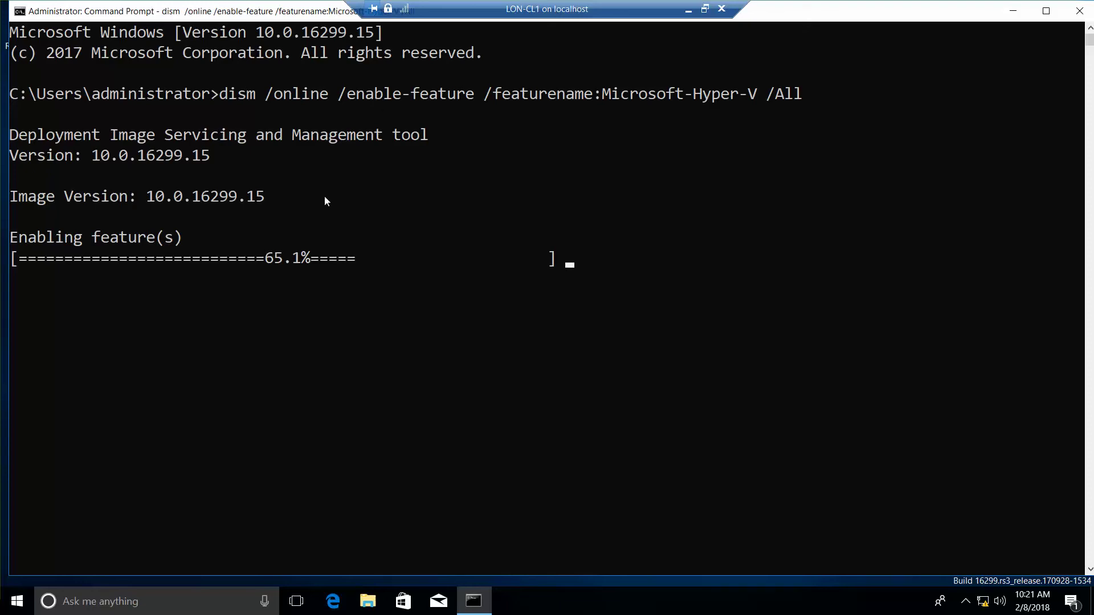
Step: Launch Apps and Features from the Win+X menu while dism keeps running
right_click(26, 602)
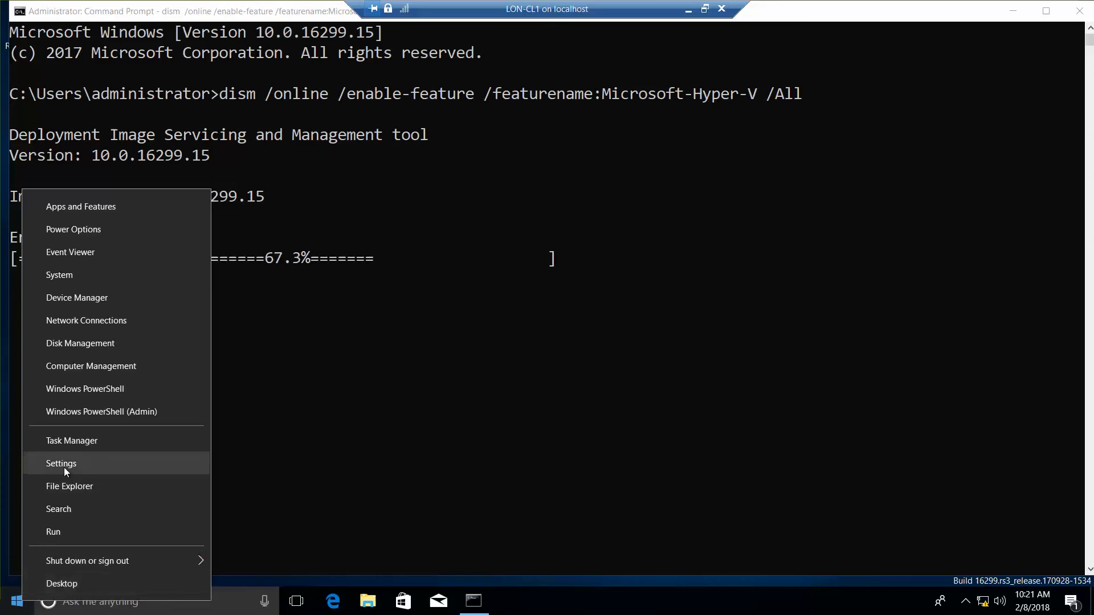
left_click(104, 210)
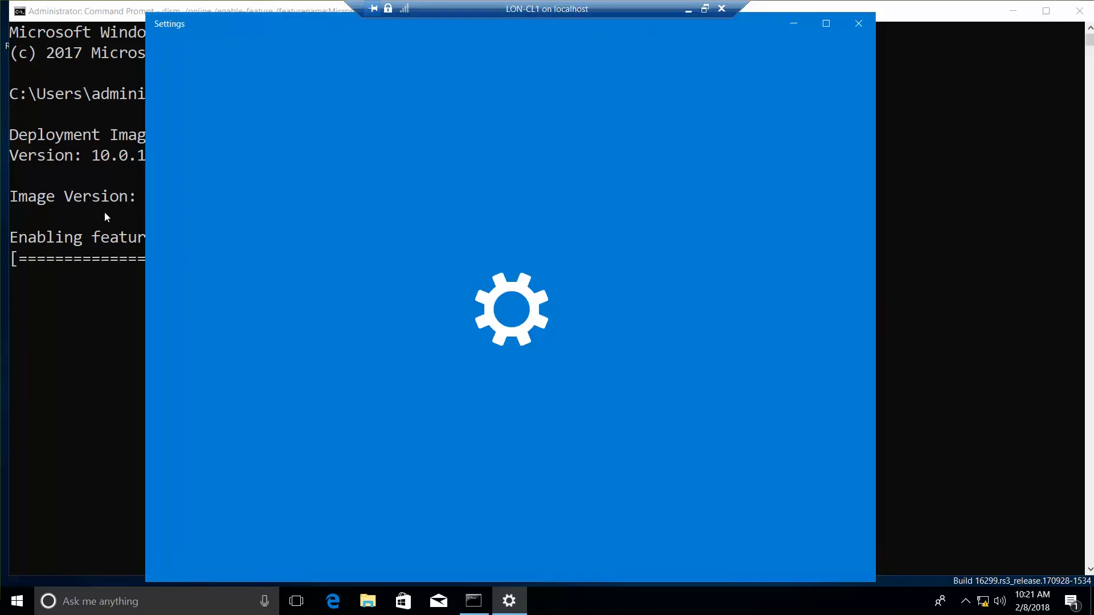
Step: Browse Apps & features, Default apps and Manage optional features, dismiss the error, then close Settings
key("alt+Tab")
key("alt+Tab")
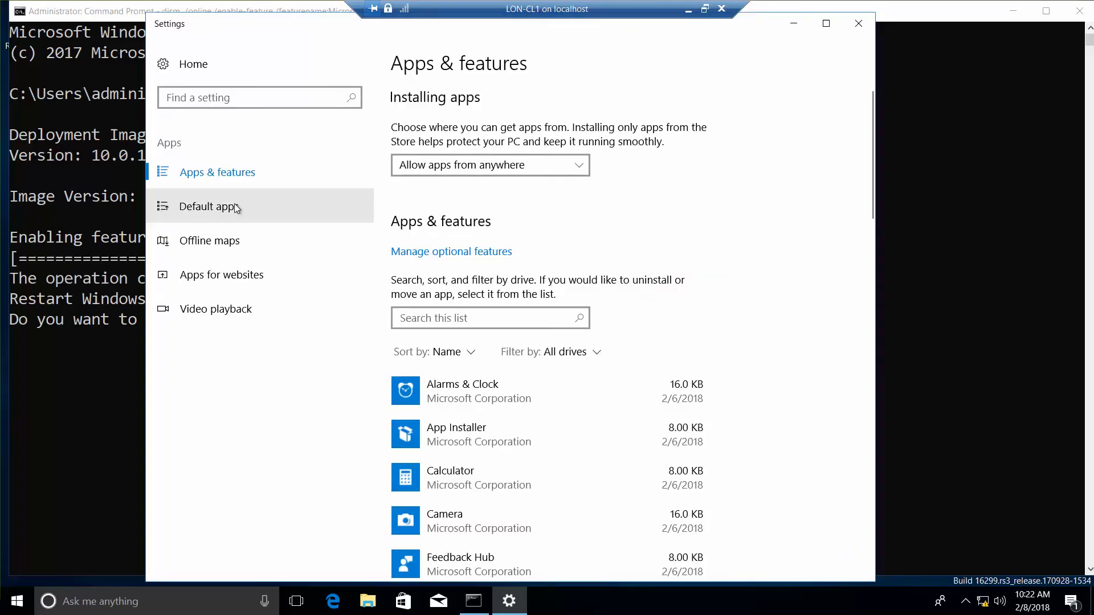
left_click(228, 176)
left_click(206, 188)
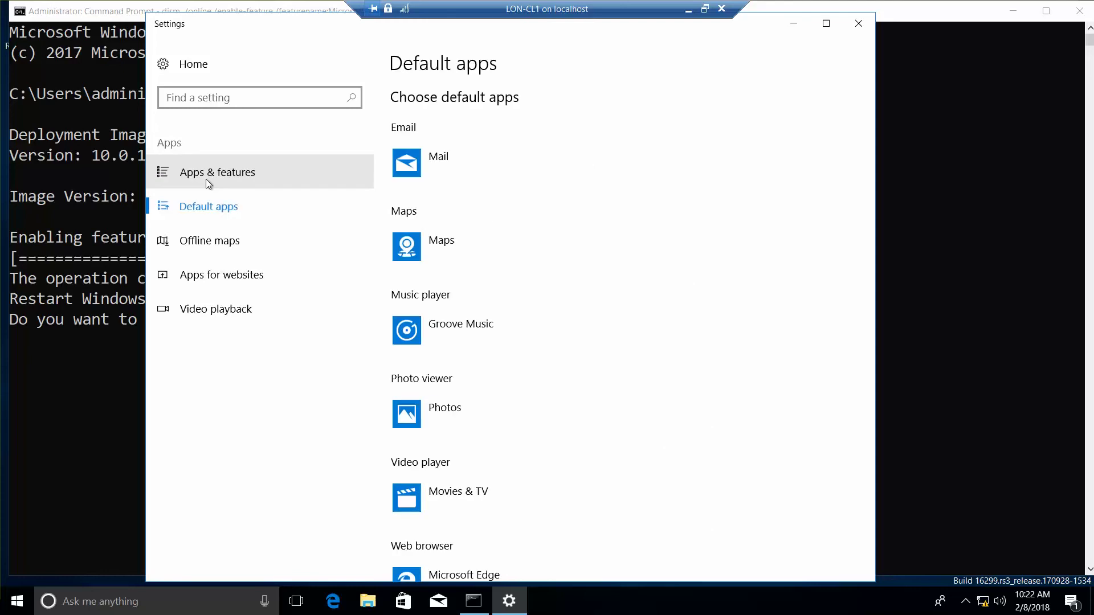
left_click(207, 180)
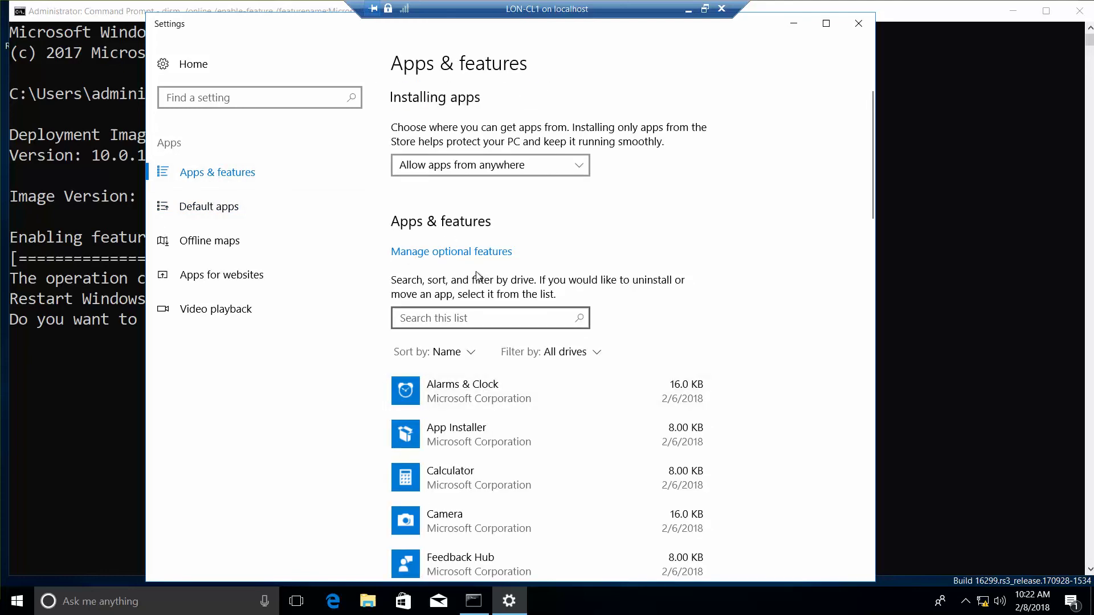
left_click(470, 256)
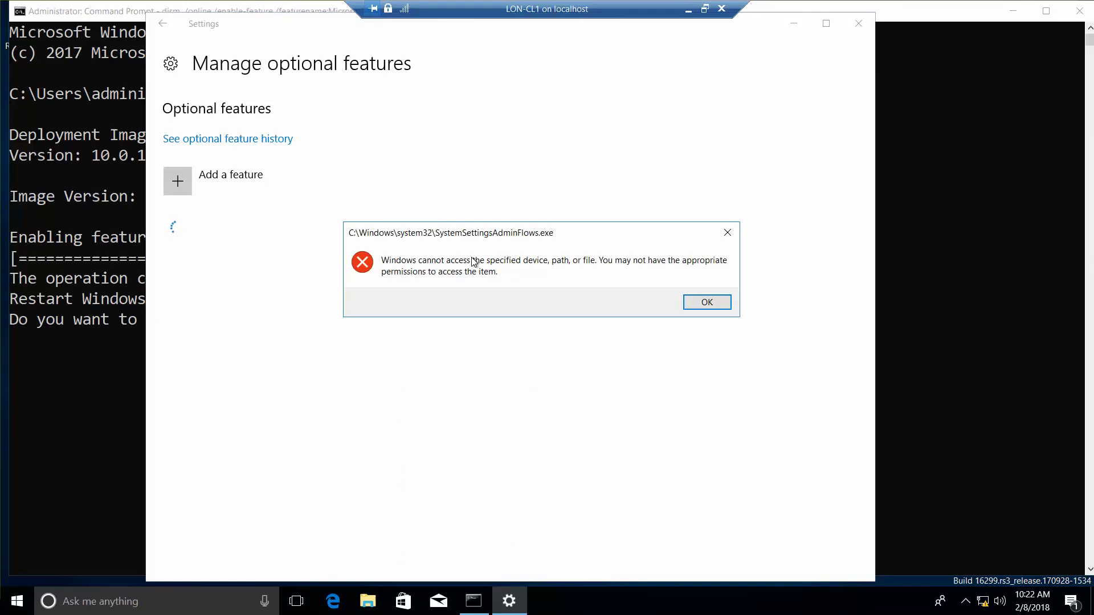
left_click(706, 302)
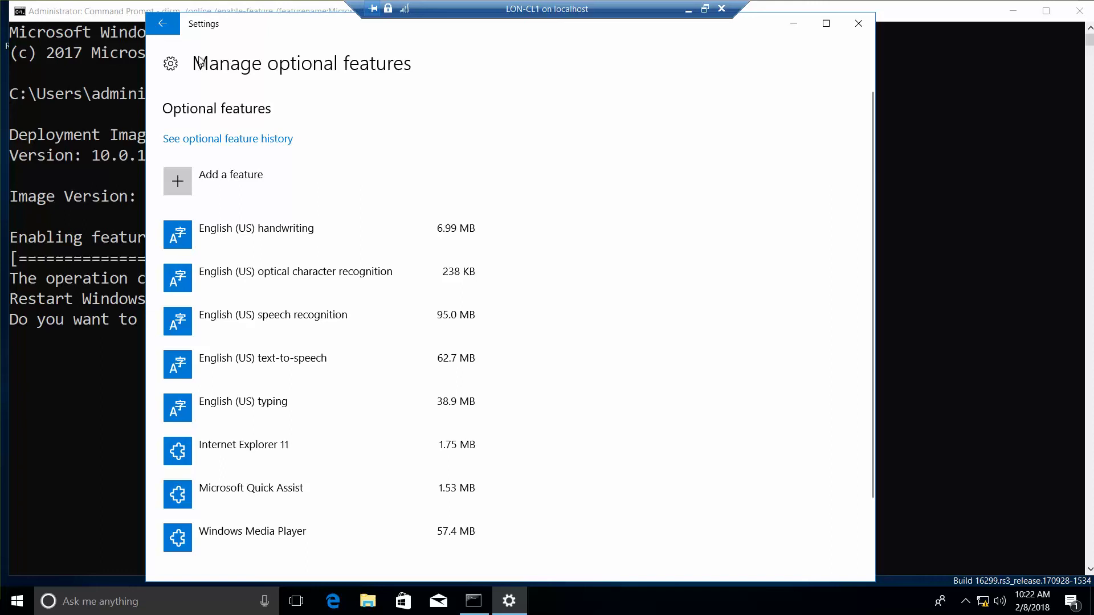
left_click(858, 24)
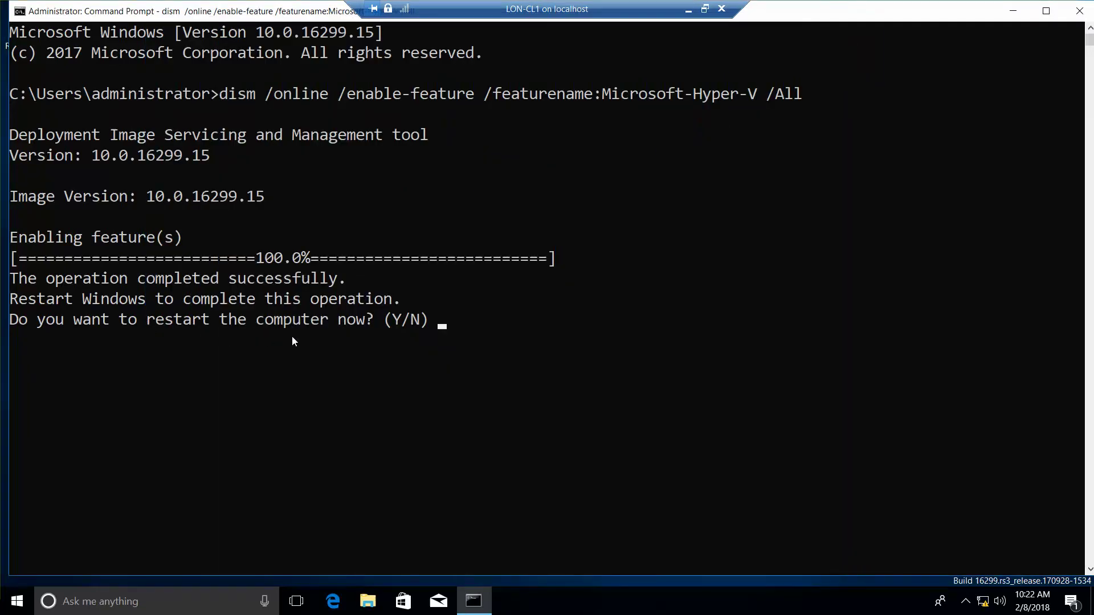
Step: Answer Y to dism's restart prompt to reboot LON-CL1
type("y")
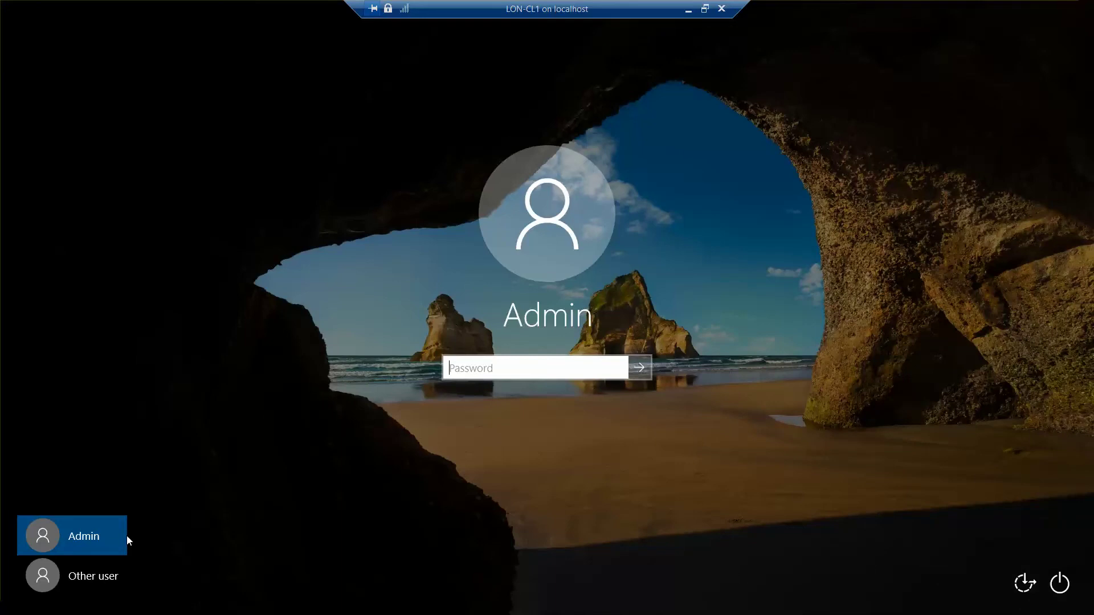
Step: Sign back in to LON-CL1 with the Adatum domain administrator account and its password
left_click(88, 585)
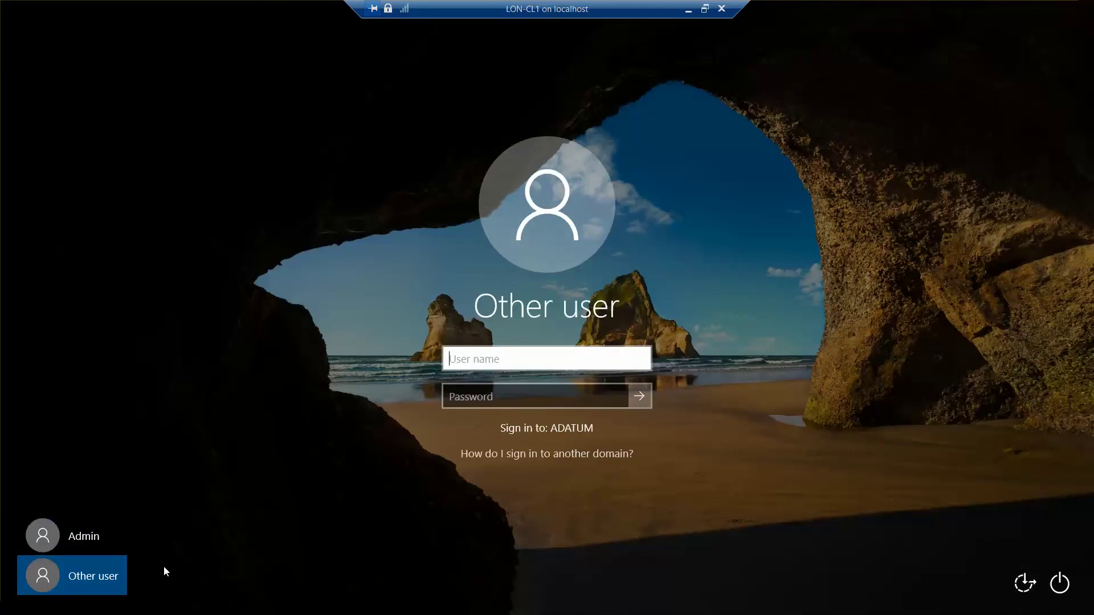
type("adatum\\")
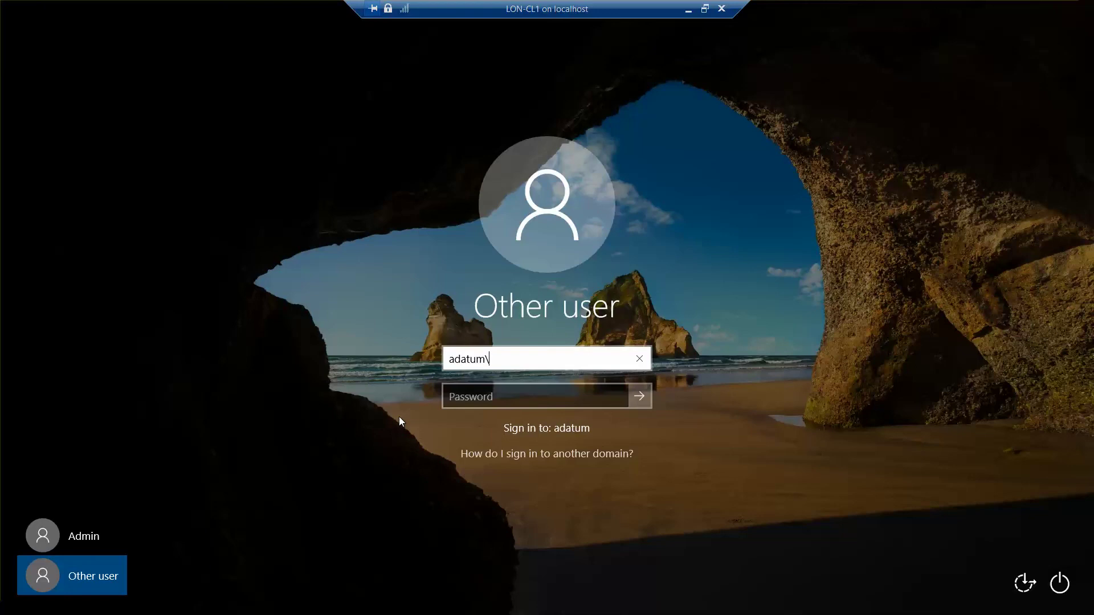
type("administrator")
key("Tab")
type("Pa55")
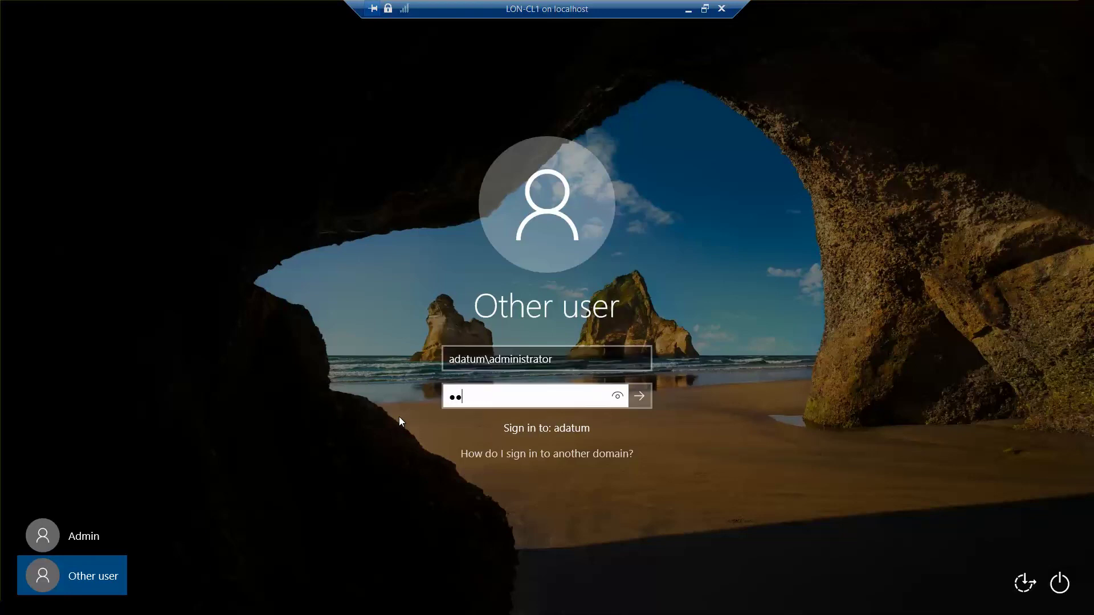
type("w.rd")
left_click(617, 395)
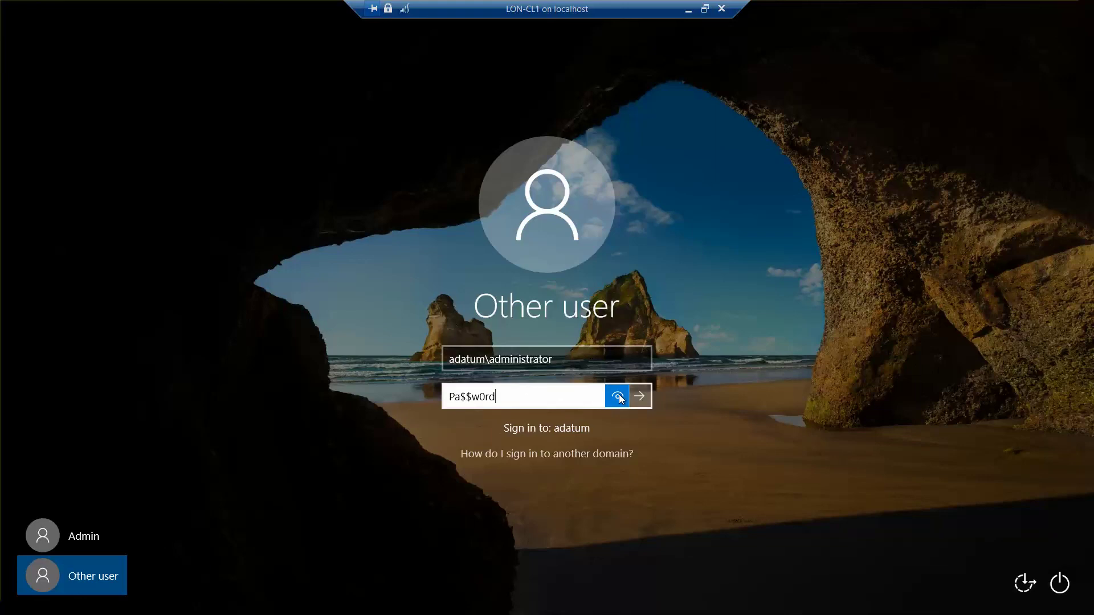
left_click(647, 399)
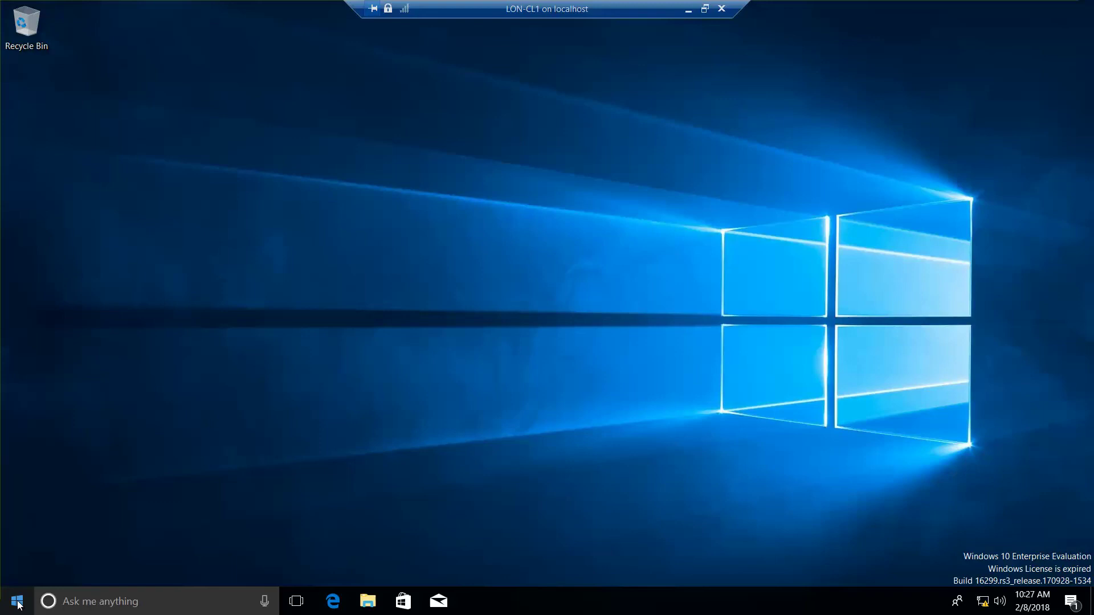
Step: Open Apps & features in Settings from the Start button's quick-link menu
right_click(18, 602)
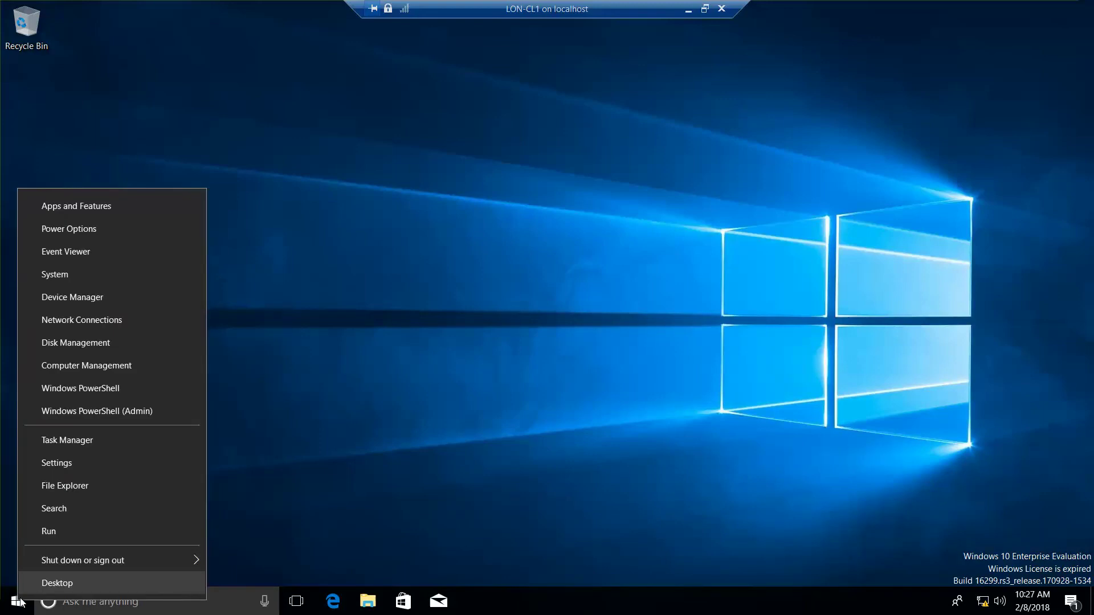
key("alt+Tab")
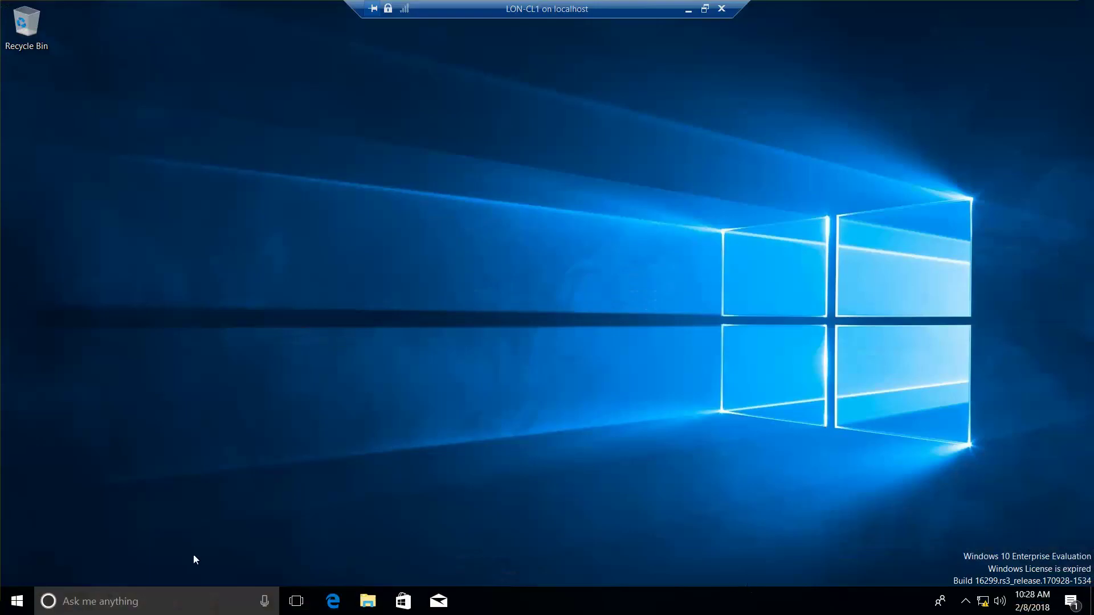
right_click(13, 606)
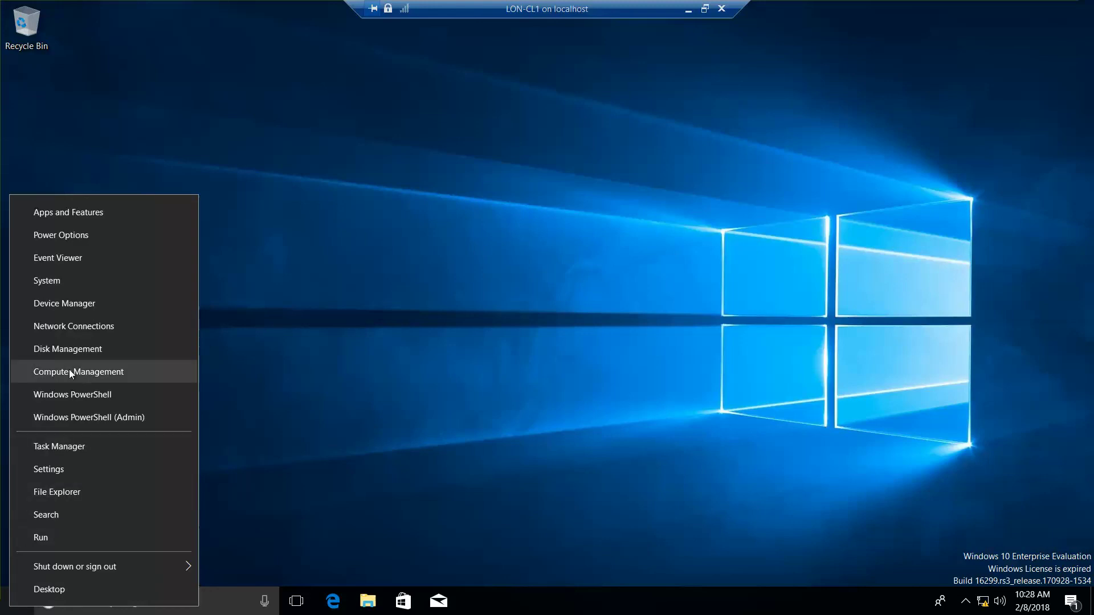
left_click(85, 212)
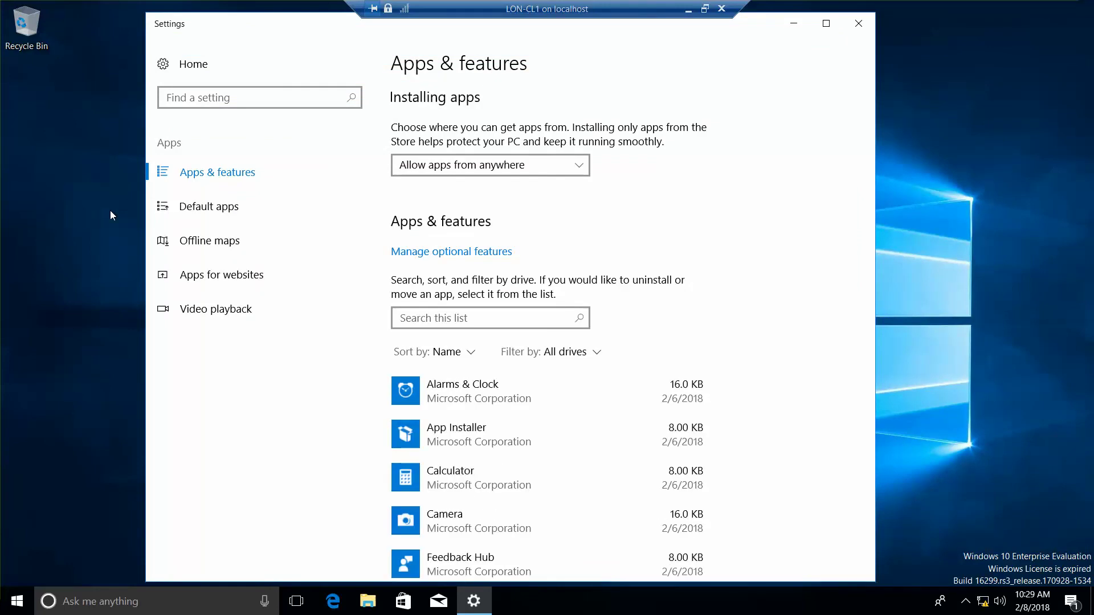
Step: Search Settings for 'control pan', try opening Control Panel, and dismiss the access-denied error
left_click(215, 106)
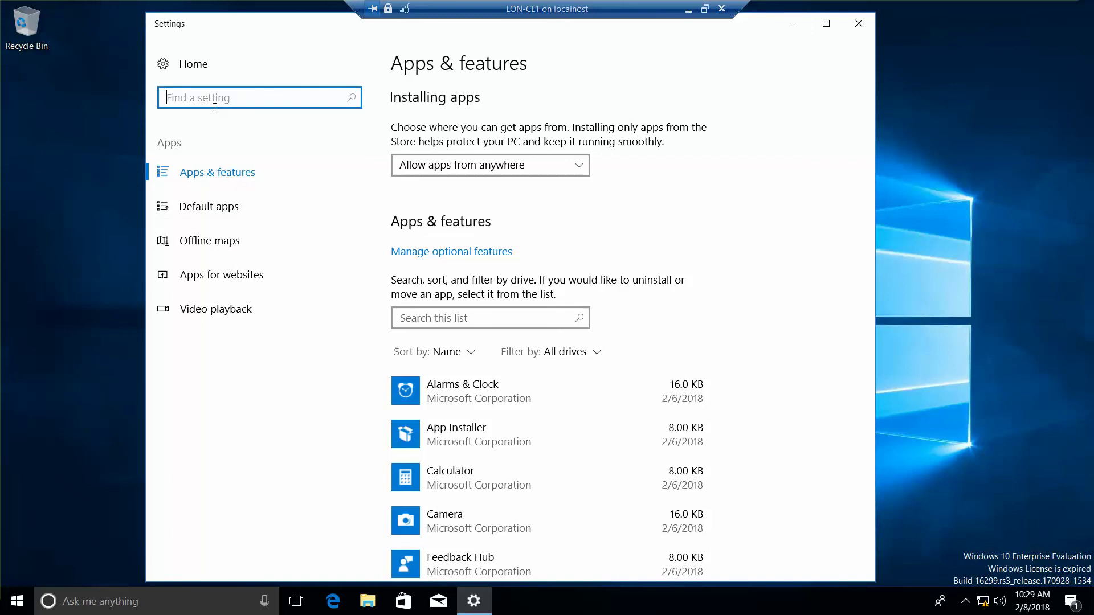
type("control pan")
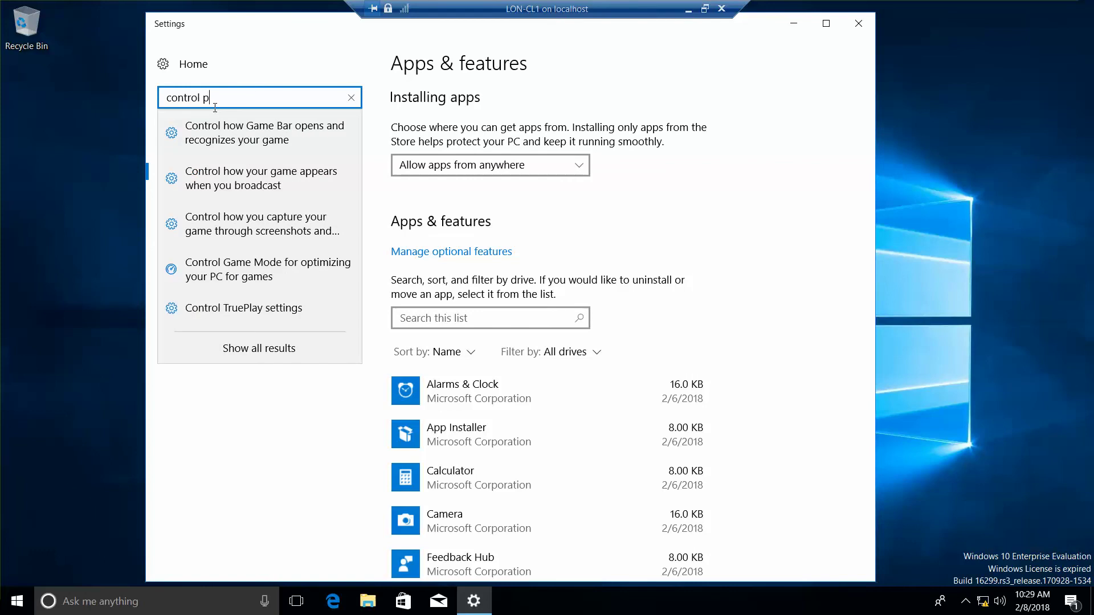
left_click(233, 129)
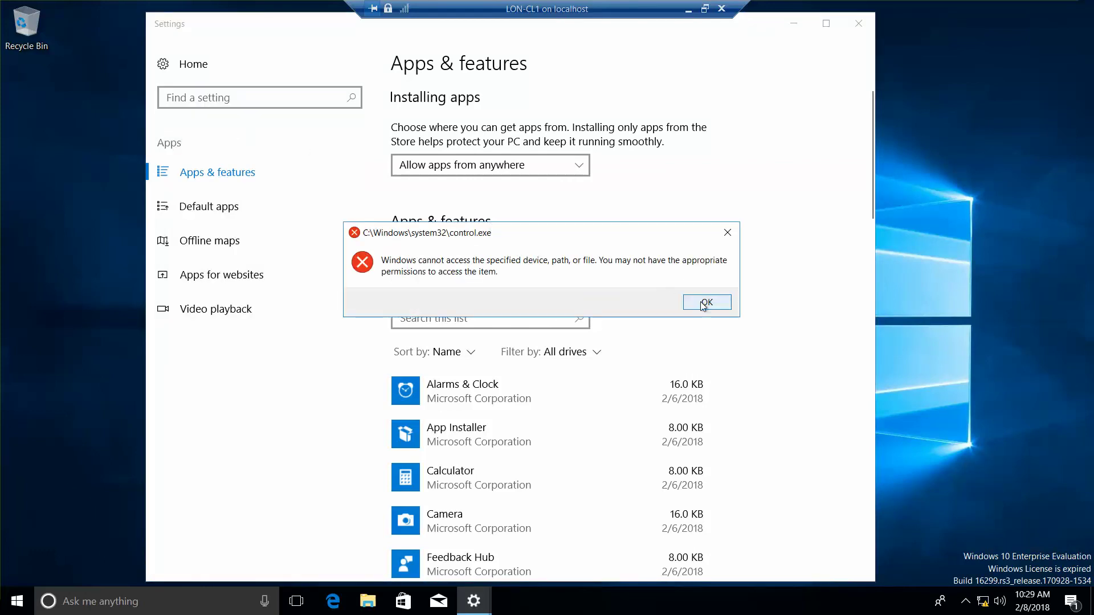
left_click(705, 302)
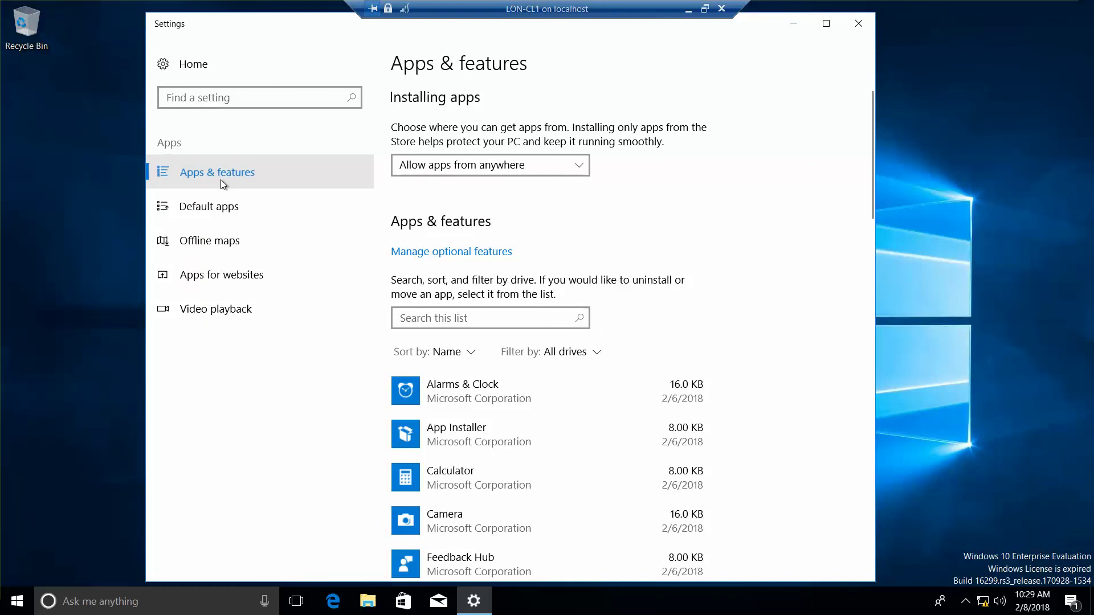
Step: View Manage optional features and the optional feature history, dismissing each access error
left_click(228, 204)
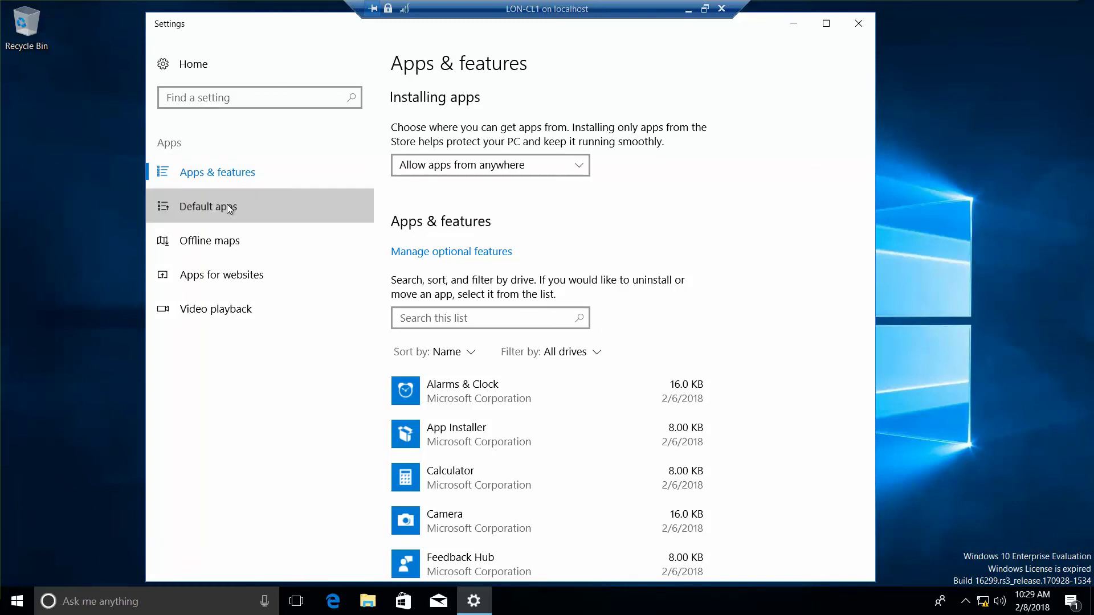
left_click(216, 166)
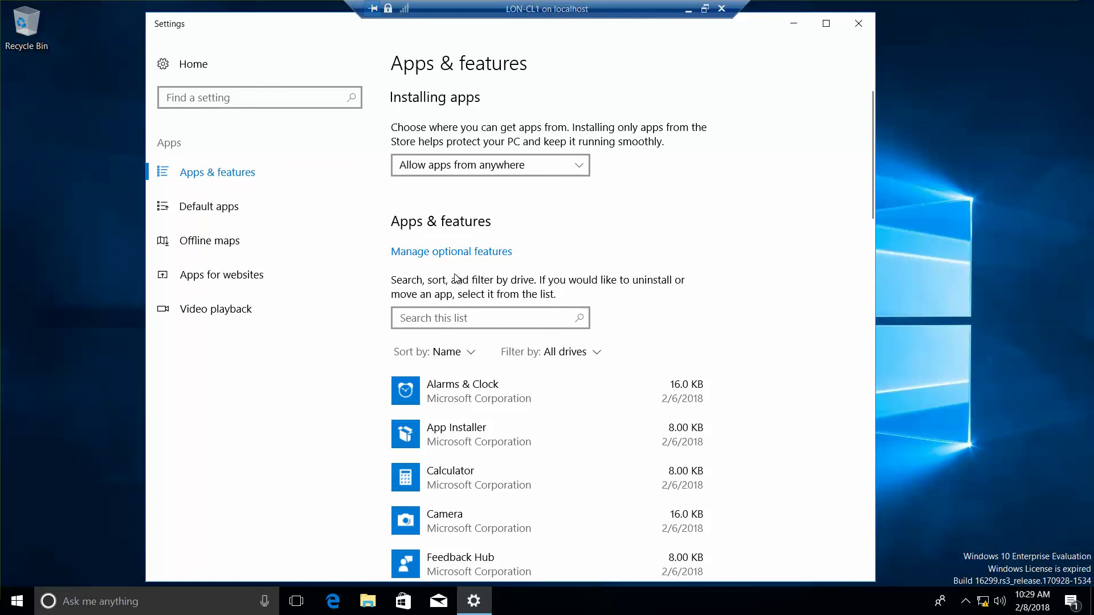
left_click(471, 253)
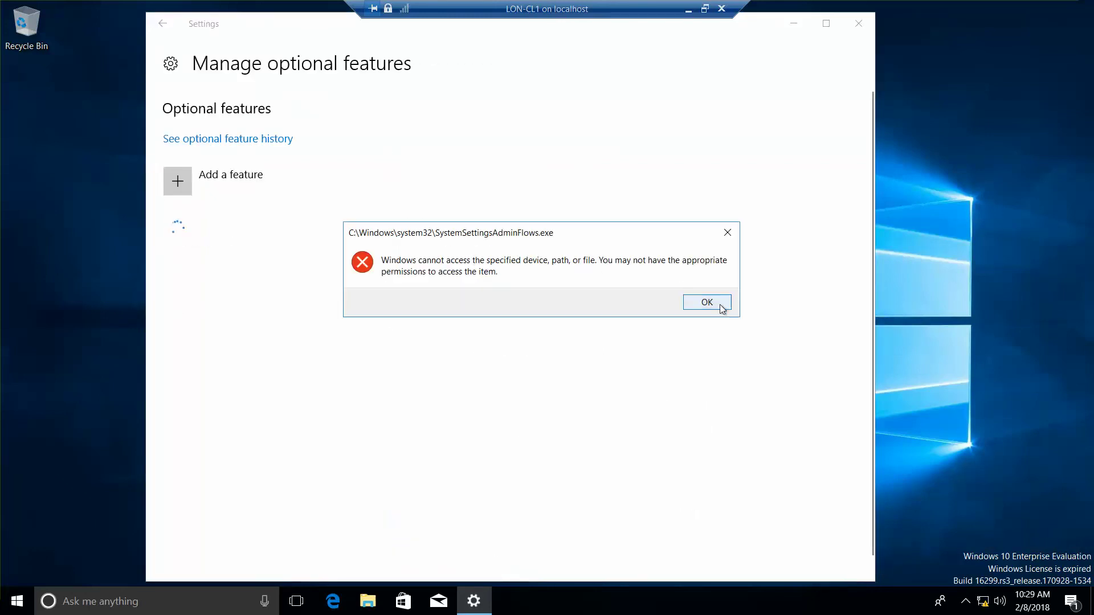
left_click(719, 303)
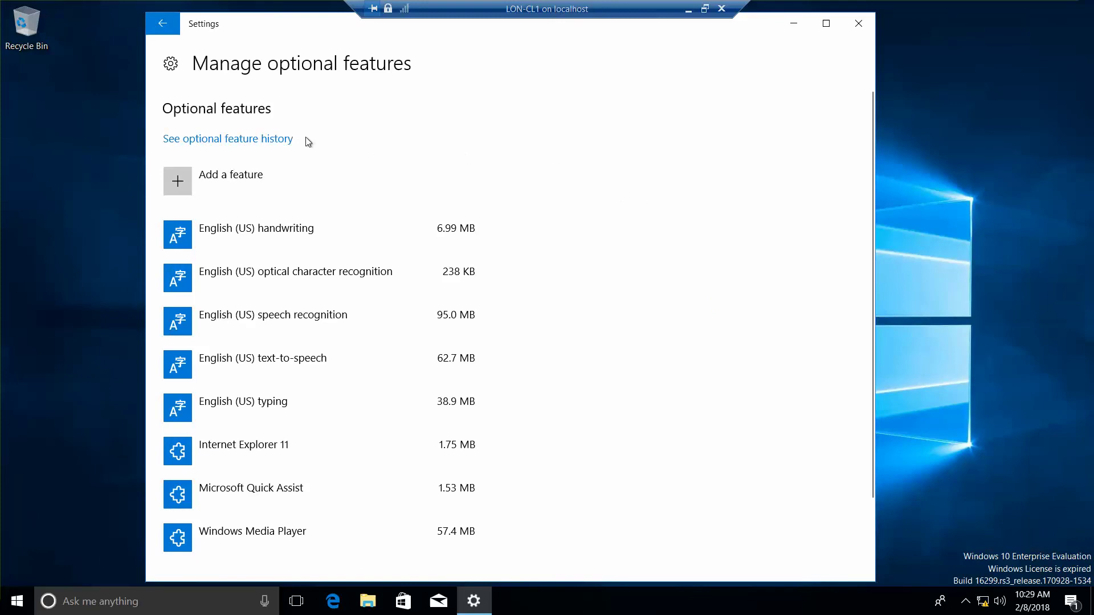
left_click(273, 140)
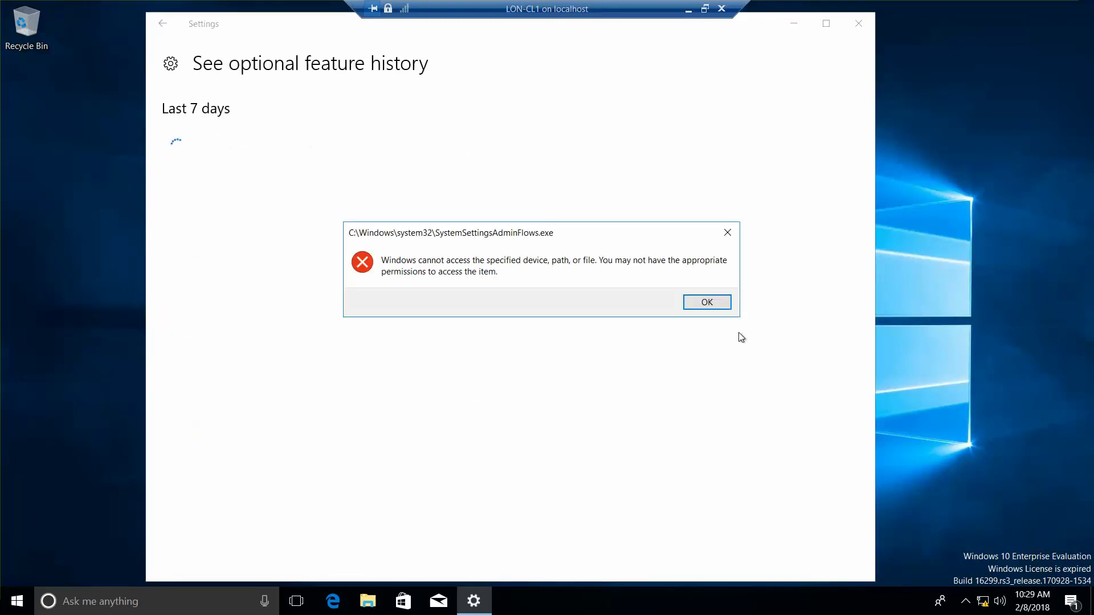
left_click(719, 307)
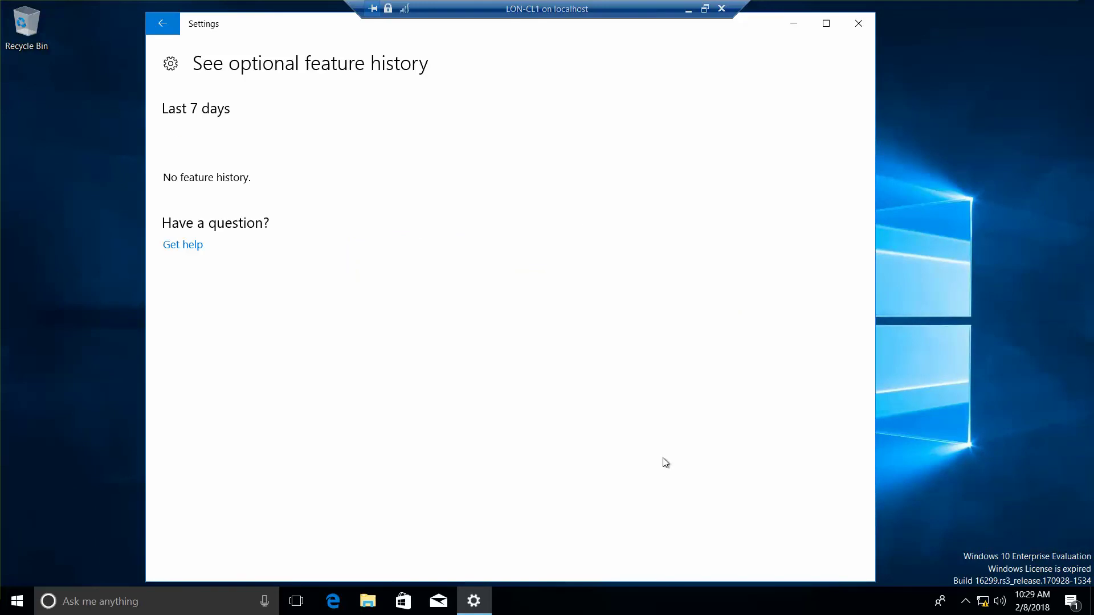
key("alt+Tab")
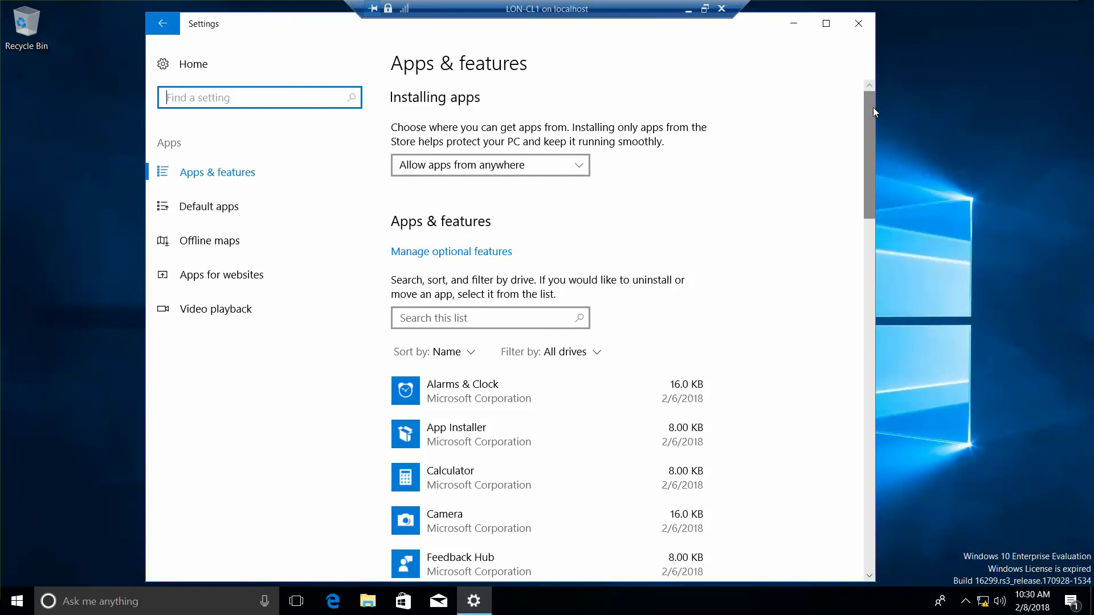
Step: Scroll to Related settings on Apps & features and open Programs and Features
left_click_drag(874, 108, 915, 464)
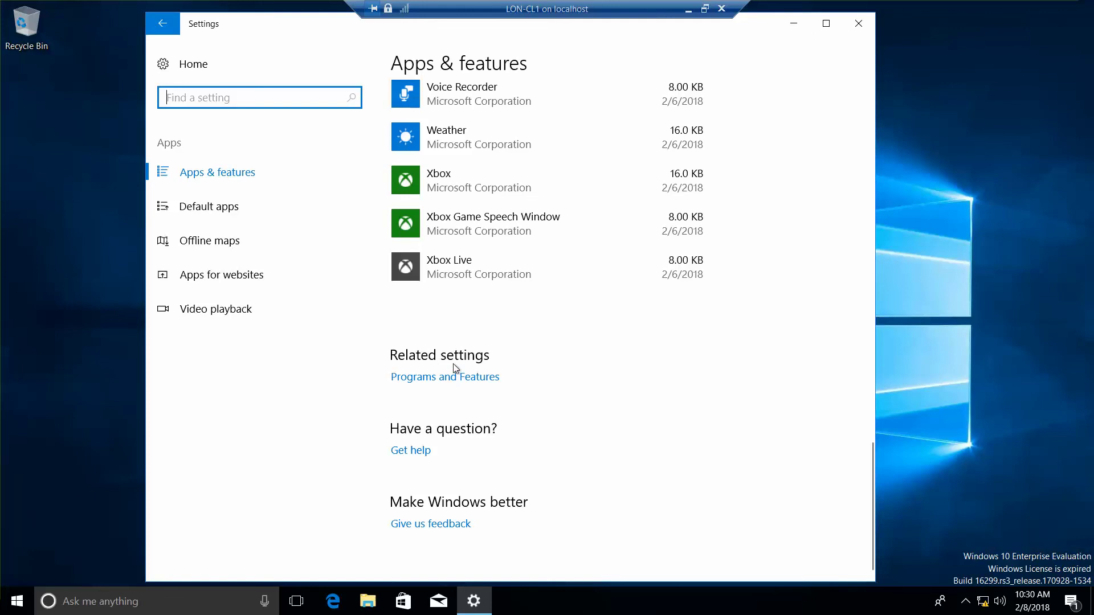
left_click(464, 380)
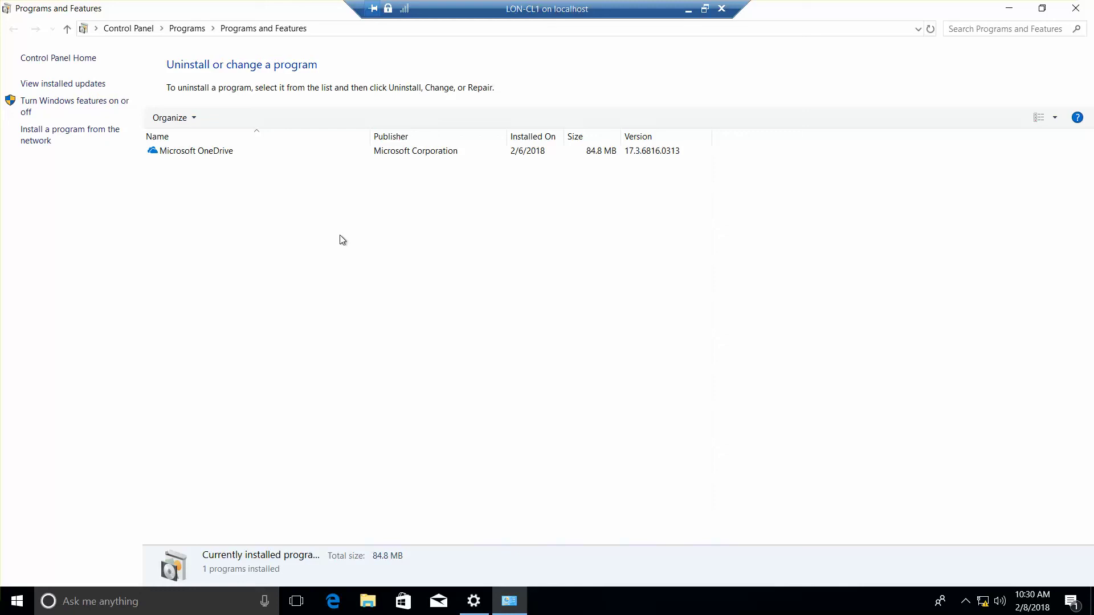
left_click(94, 106)
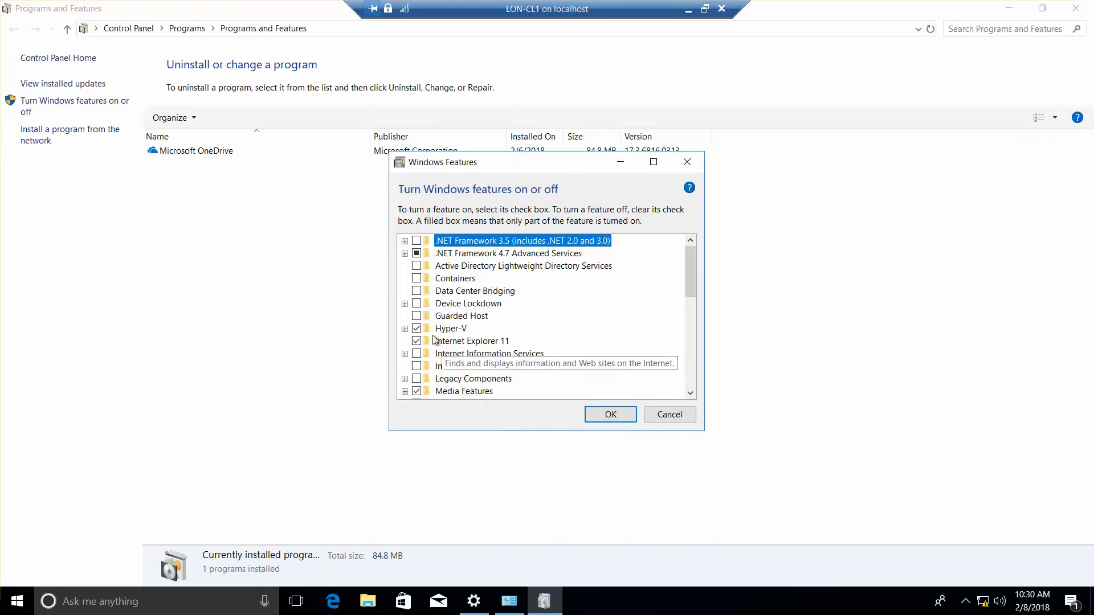
left_click(405, 328)
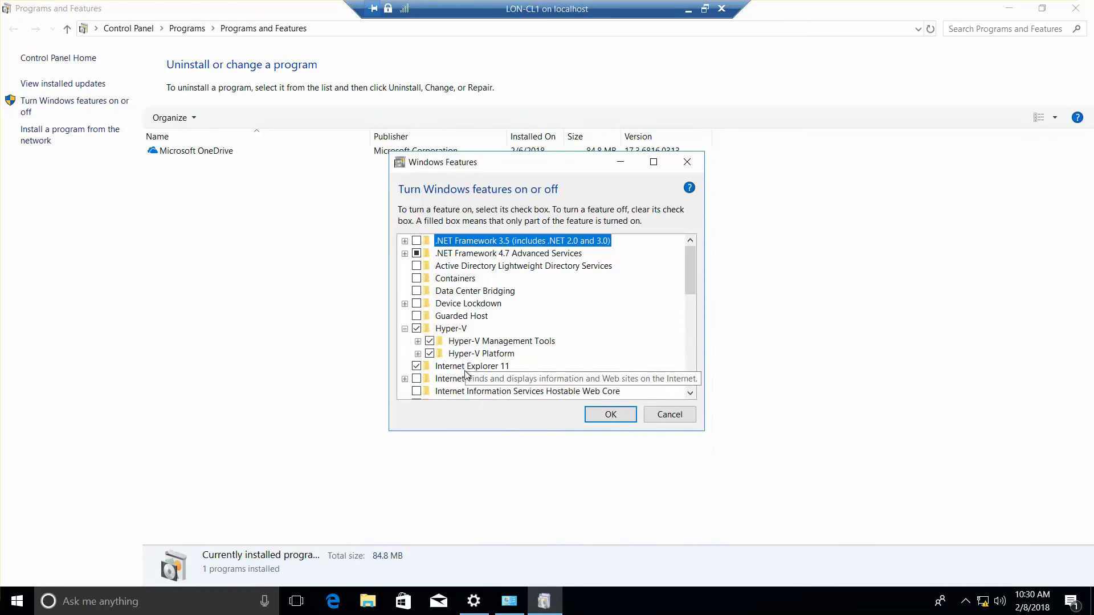
left_click(417, 342)
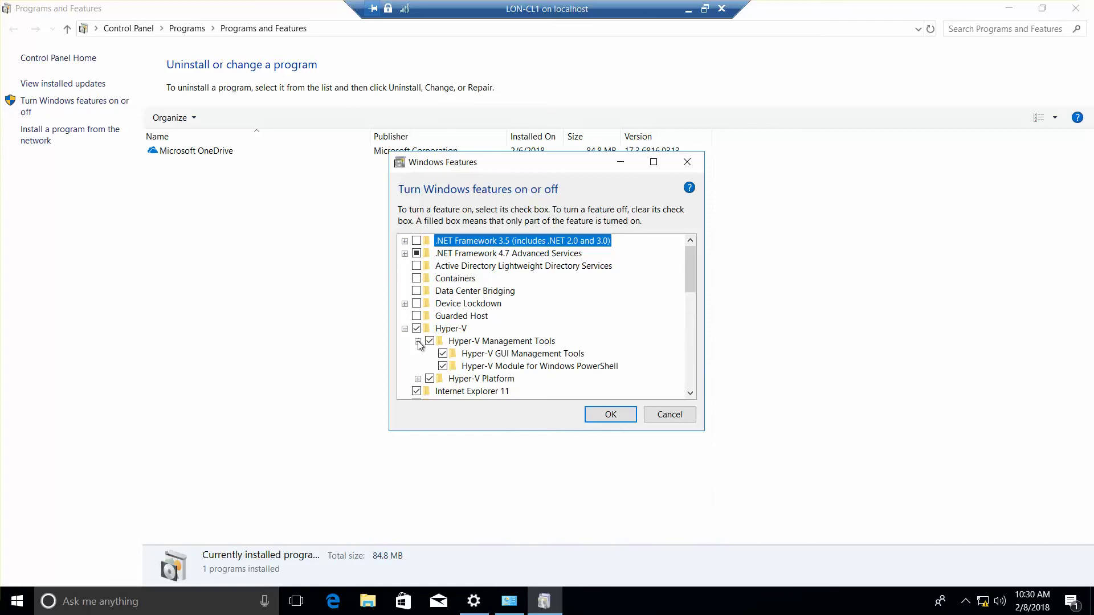
left_click(417, 378)
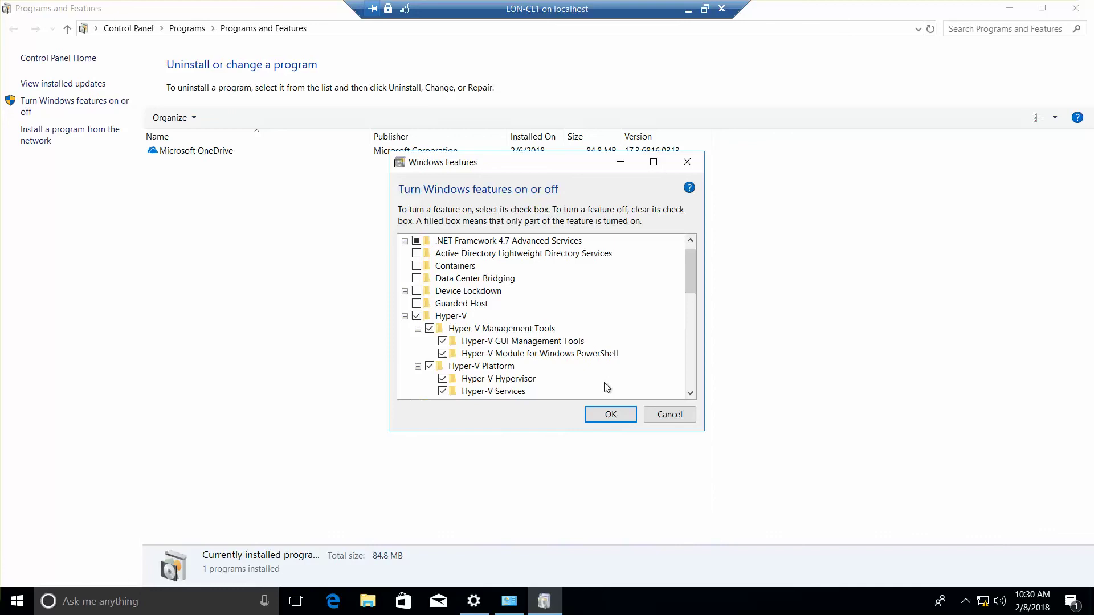
left_click(608, 419)
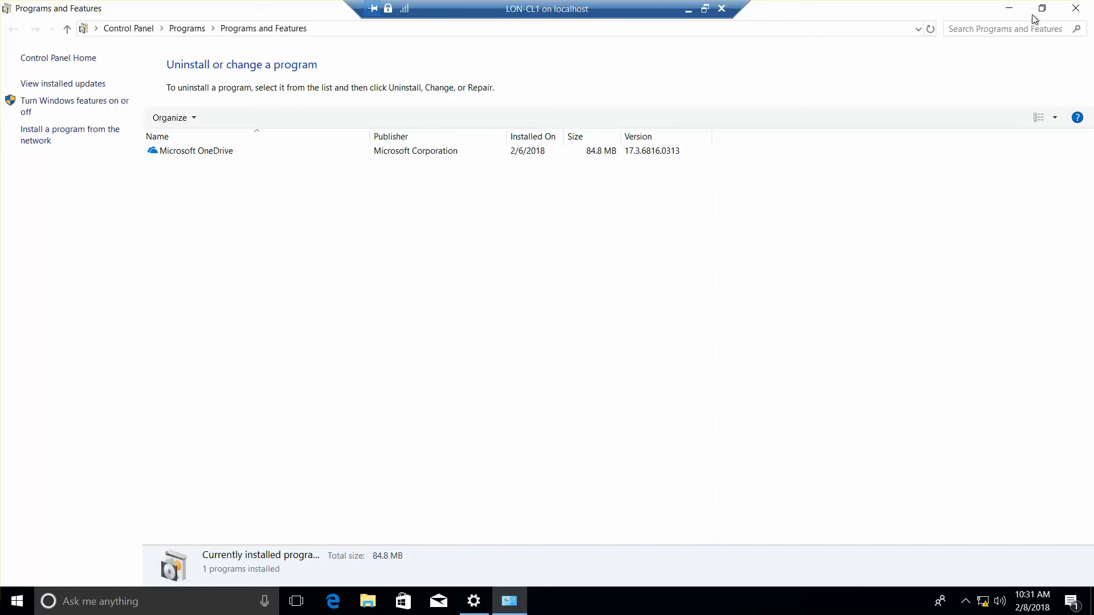
Step: Close the Programs and Features window and the Settings window
left_click(1072, 13)
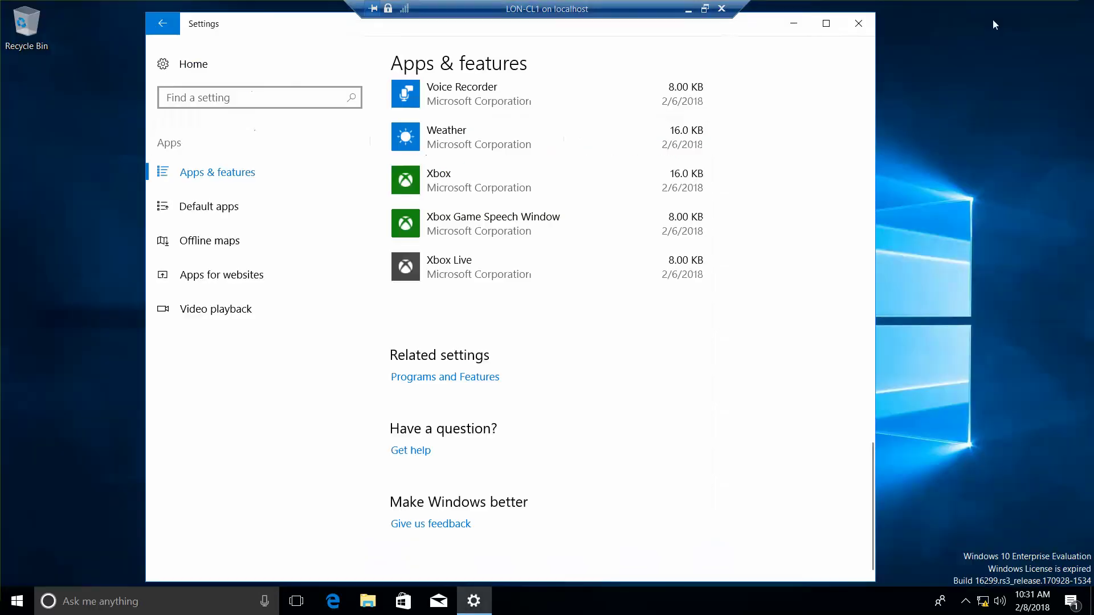
left_click(872, 19)
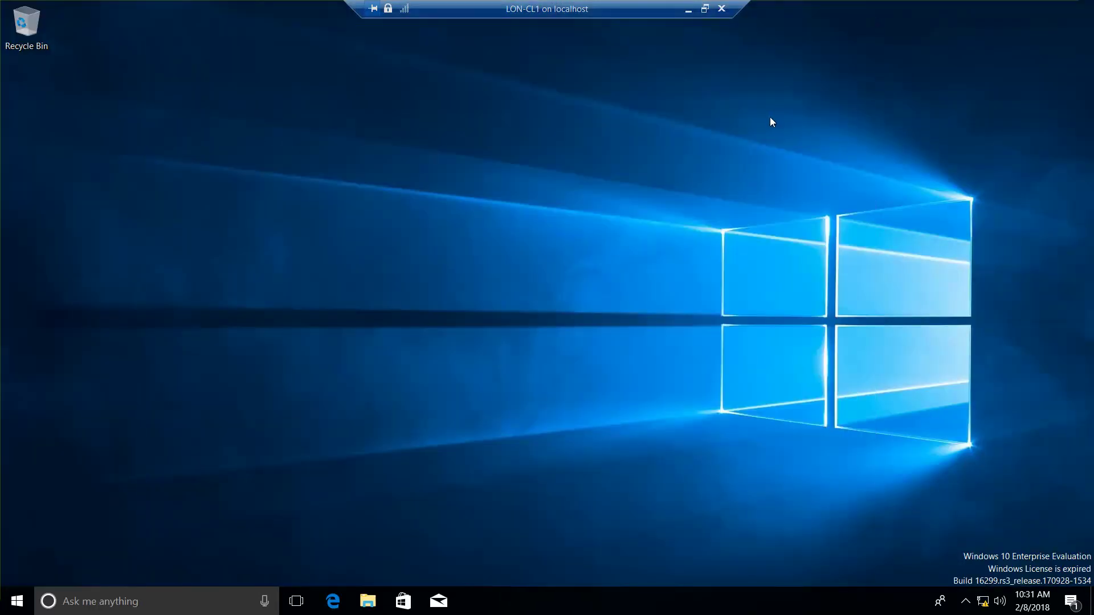